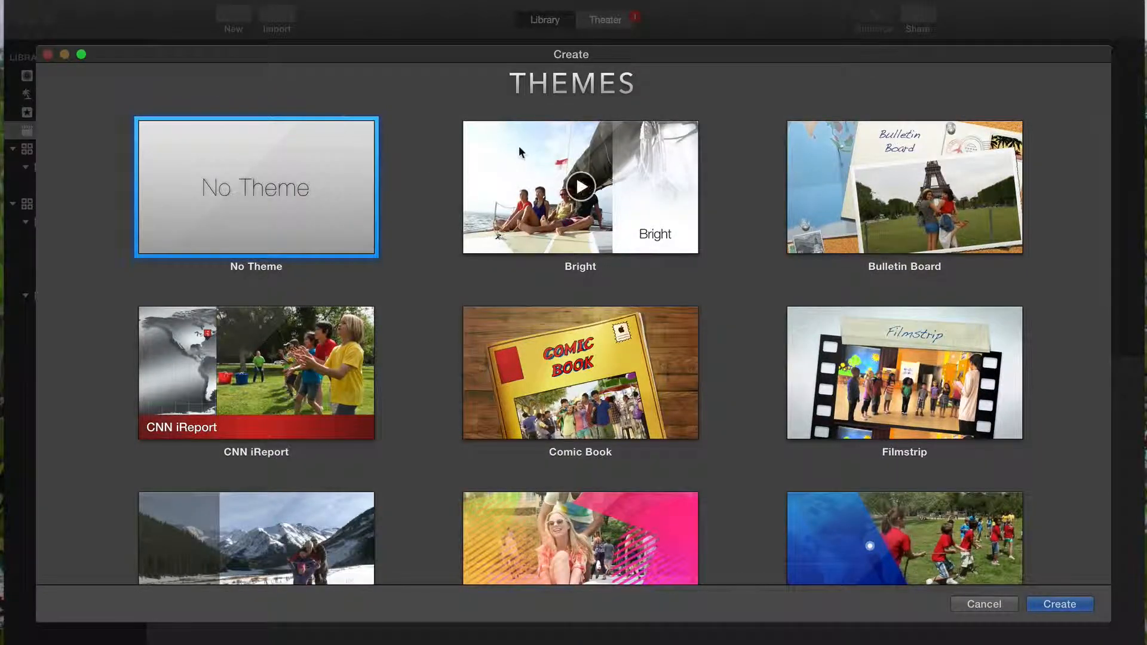
Step: Choose No Theme for the new movie and proceed with creating it
click(533, 164)
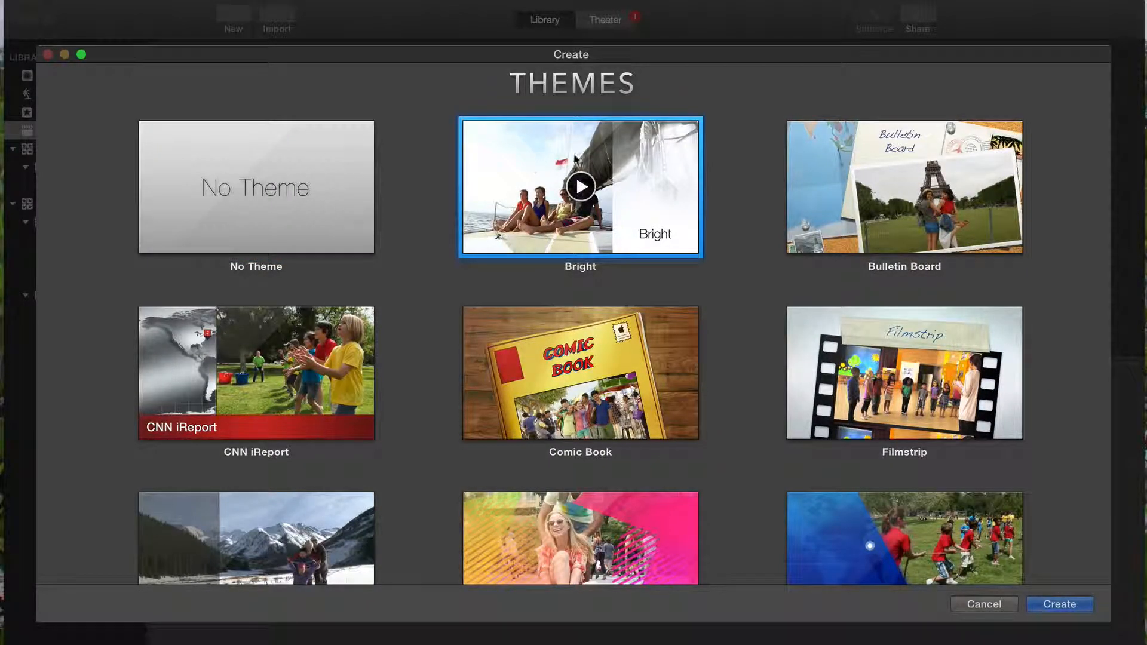
click(816, 165)
click(340, 170)
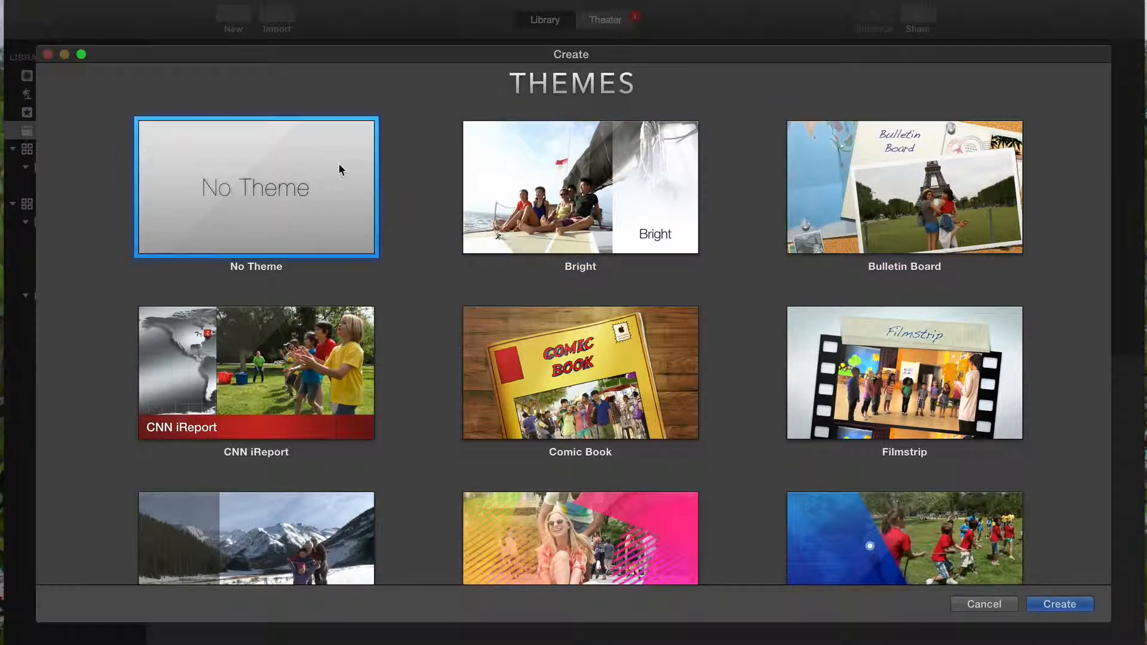
click(1050, 605)
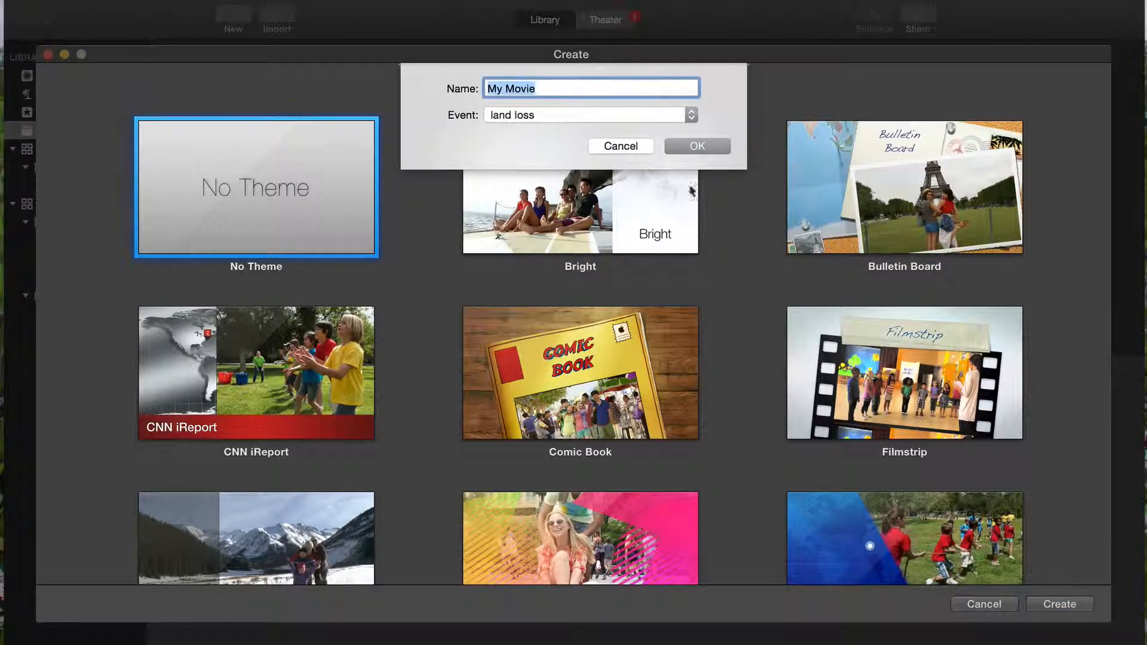
Step: Name the movie Montage Tutorial and store it in the 4-30-15 event
text(Mori)
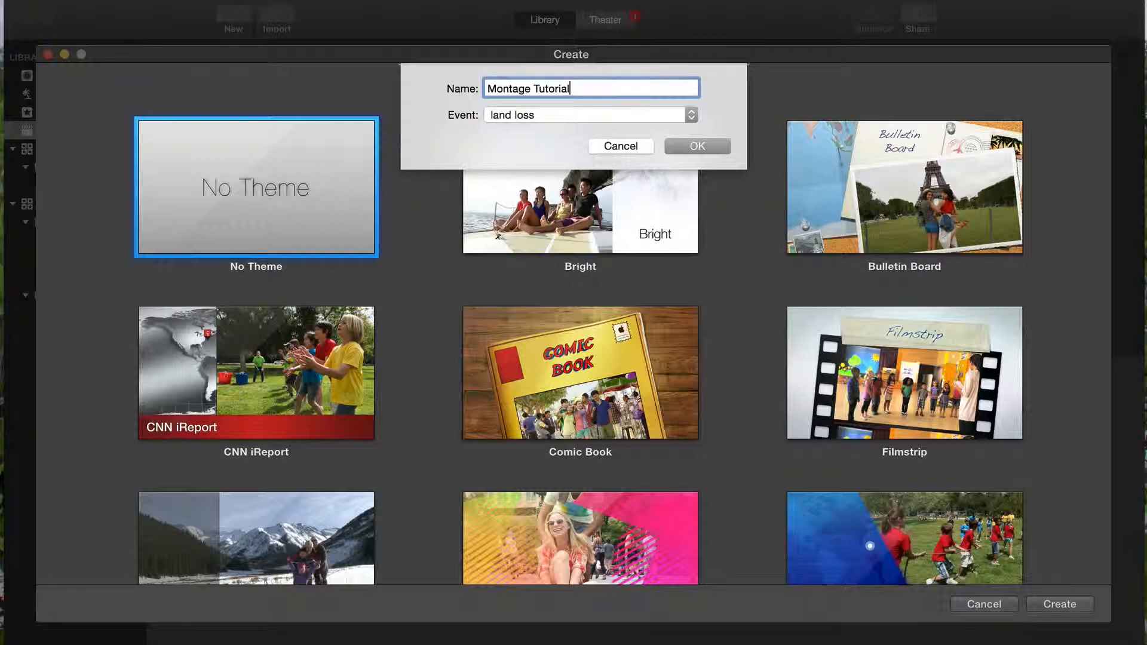
click(657, 110)
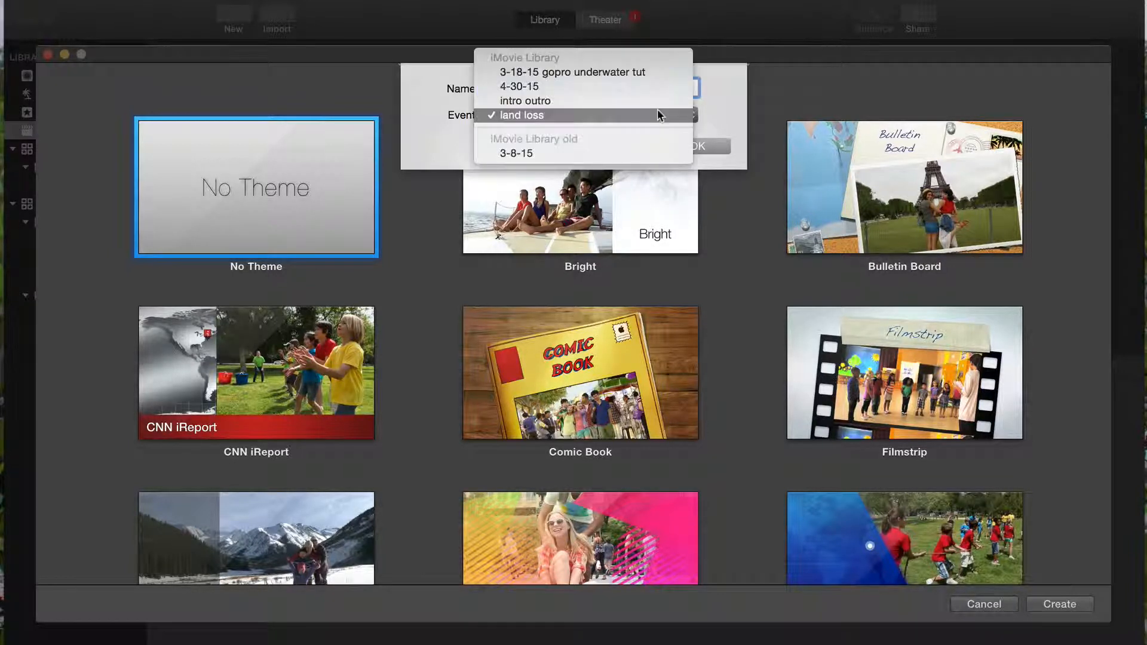
click(578, 86)
click(690, 144)
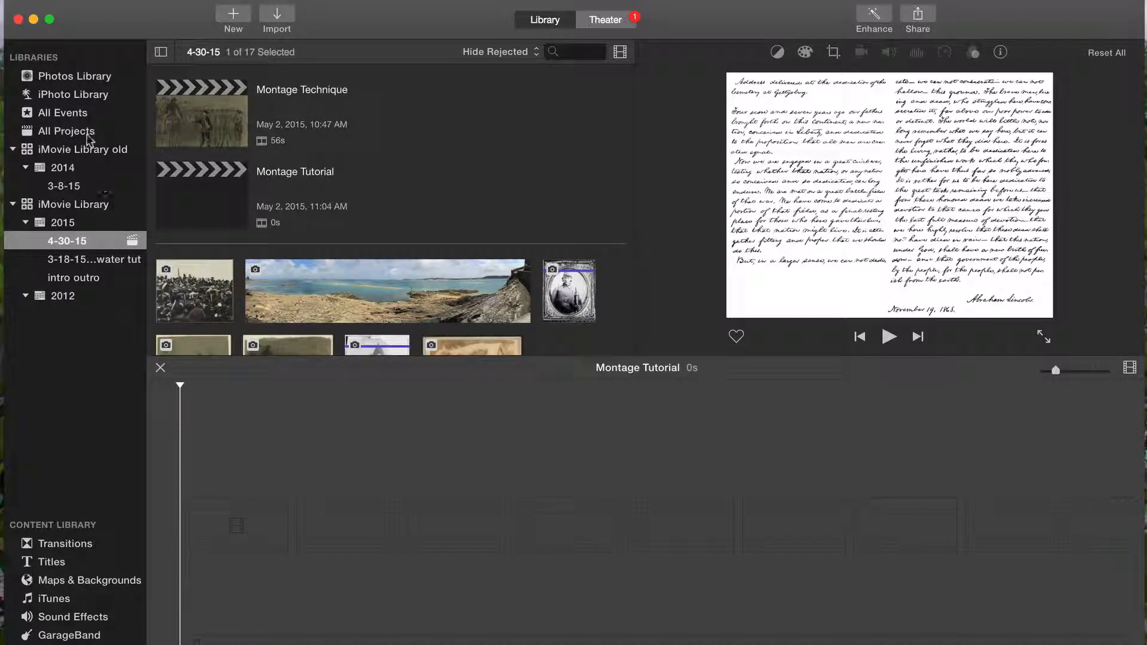
Step: Search the iPhoto Library for "civil" and open the event with civil war images from LOC
click(86, 96)
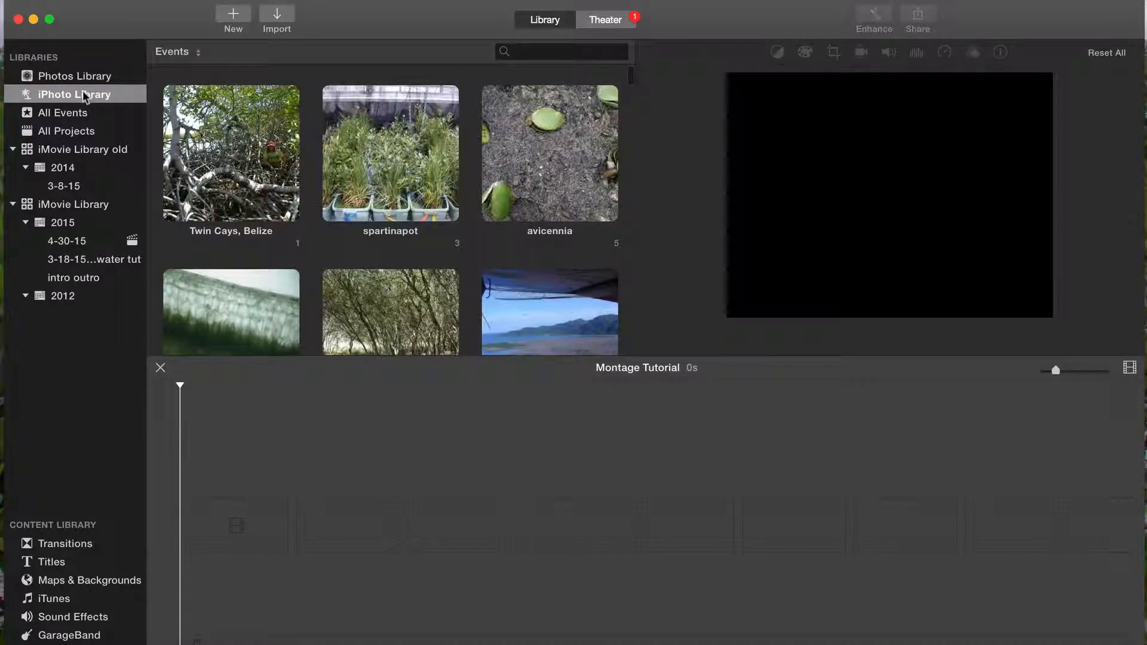
click(532, 53)
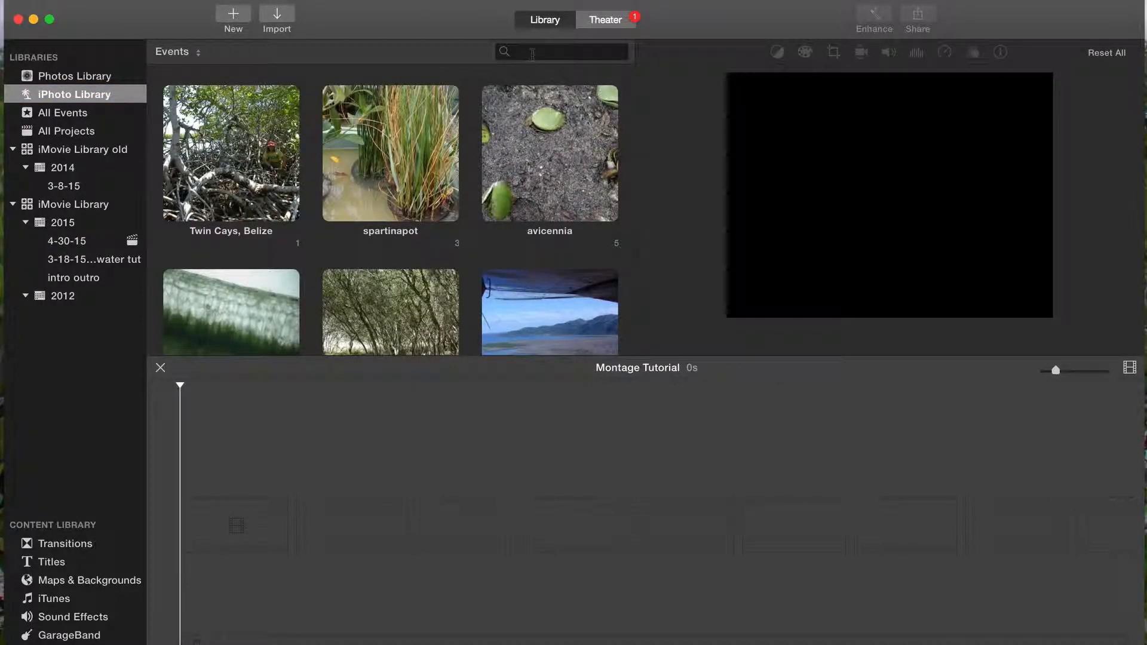
text(civil)
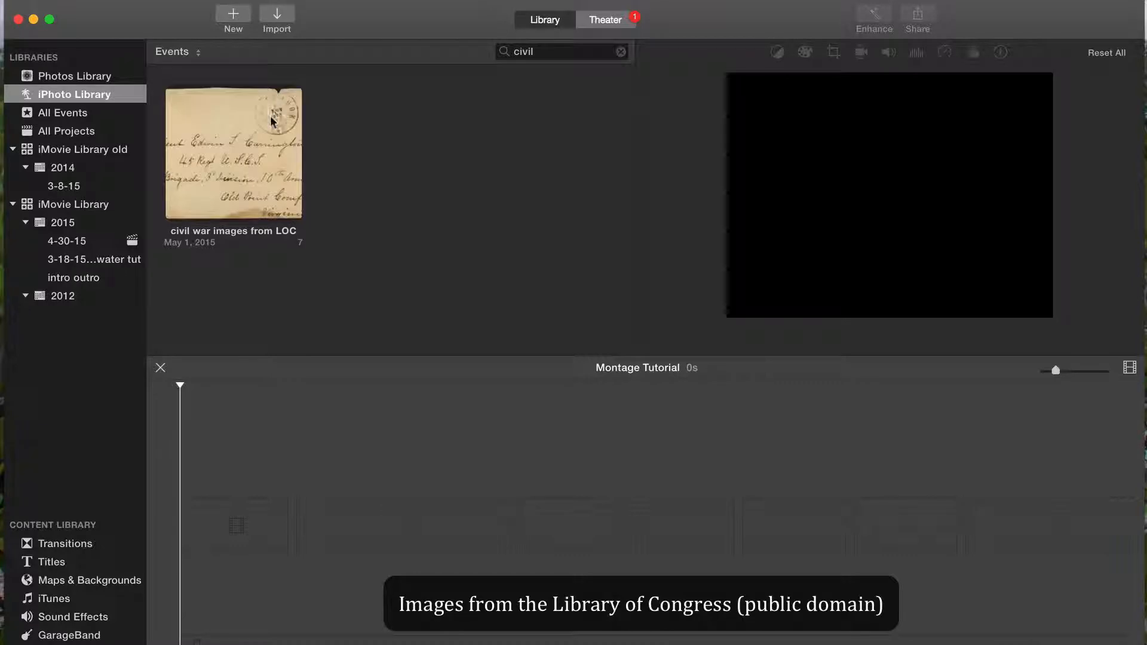
click(249, 159)
double_click(250, 158)
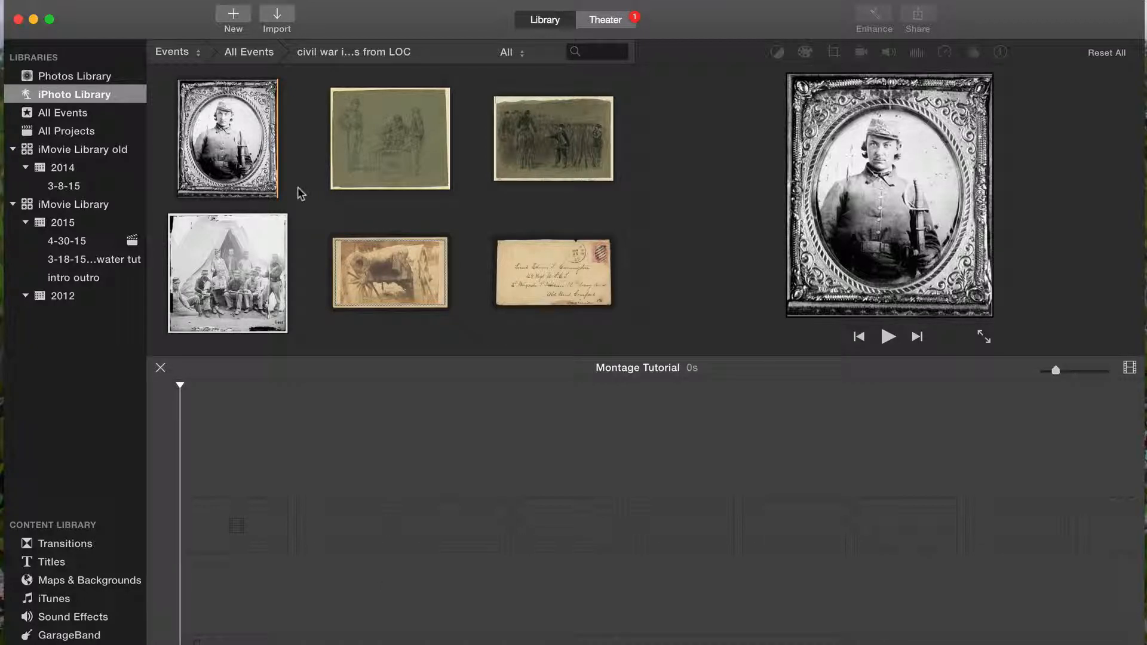
Step: Add the framed soldier portrait, the group photo at the tent and the cannon photo to the timeline in that order
click(251, 176)
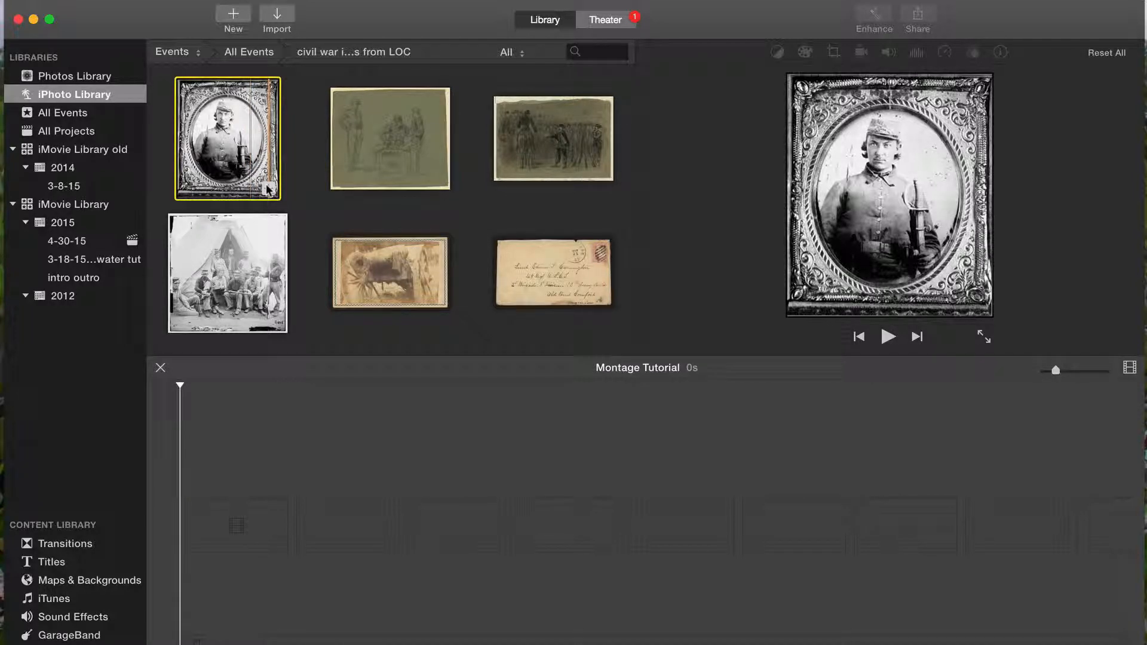
click(267, 189)
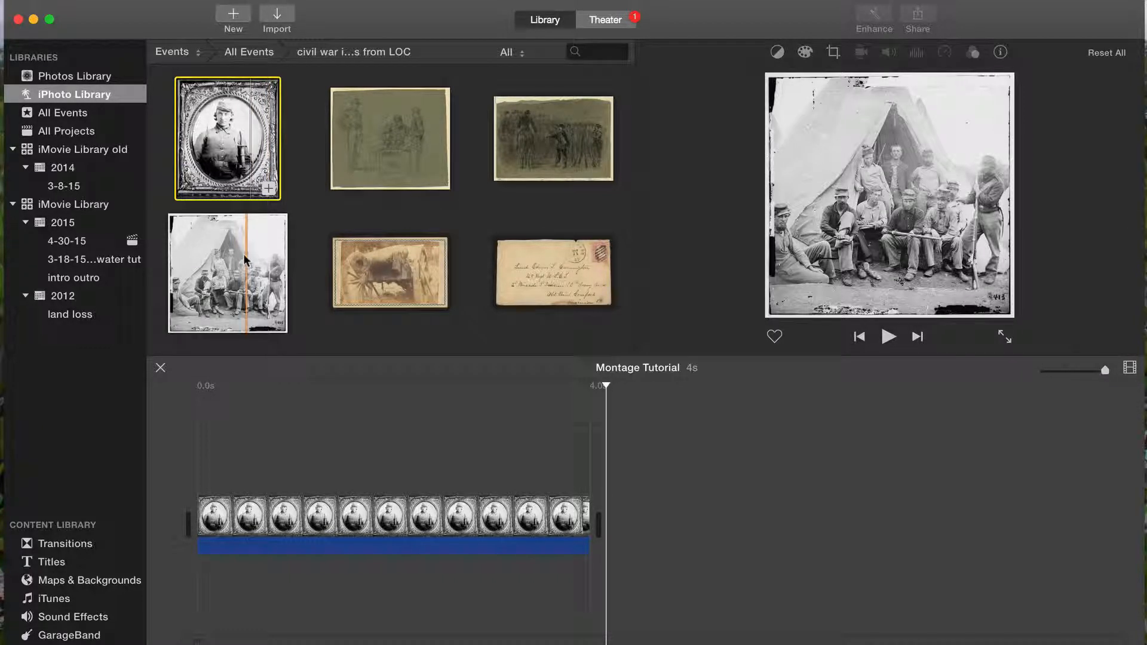
click(247, 275)
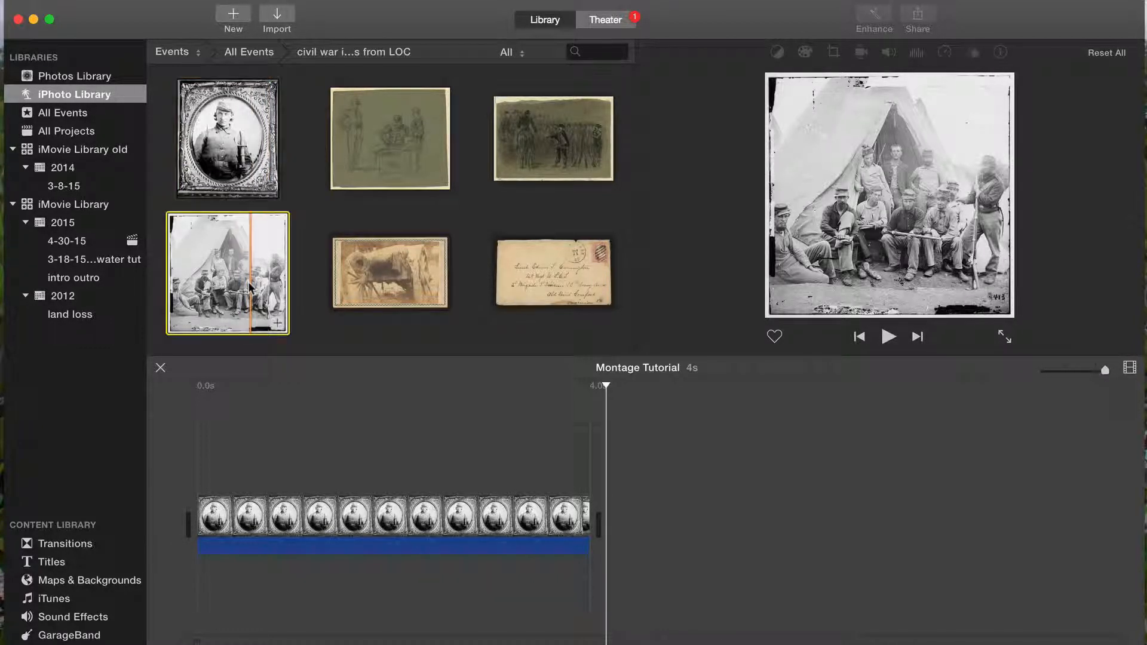
click(277, 322)
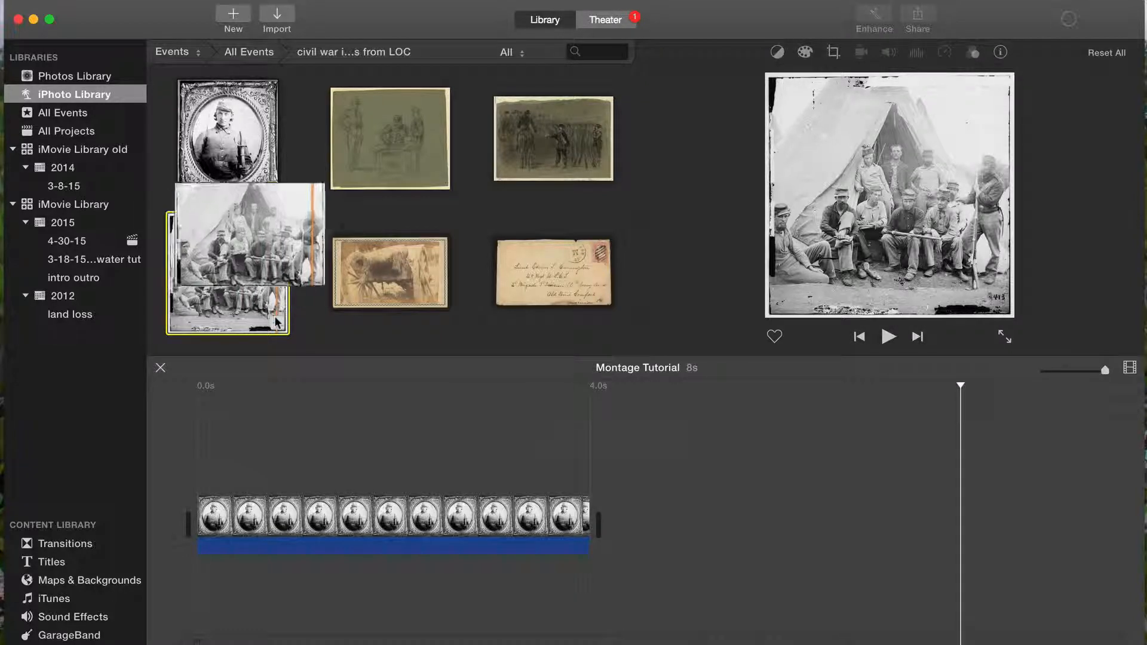
scroll(366, 283, down, 3)
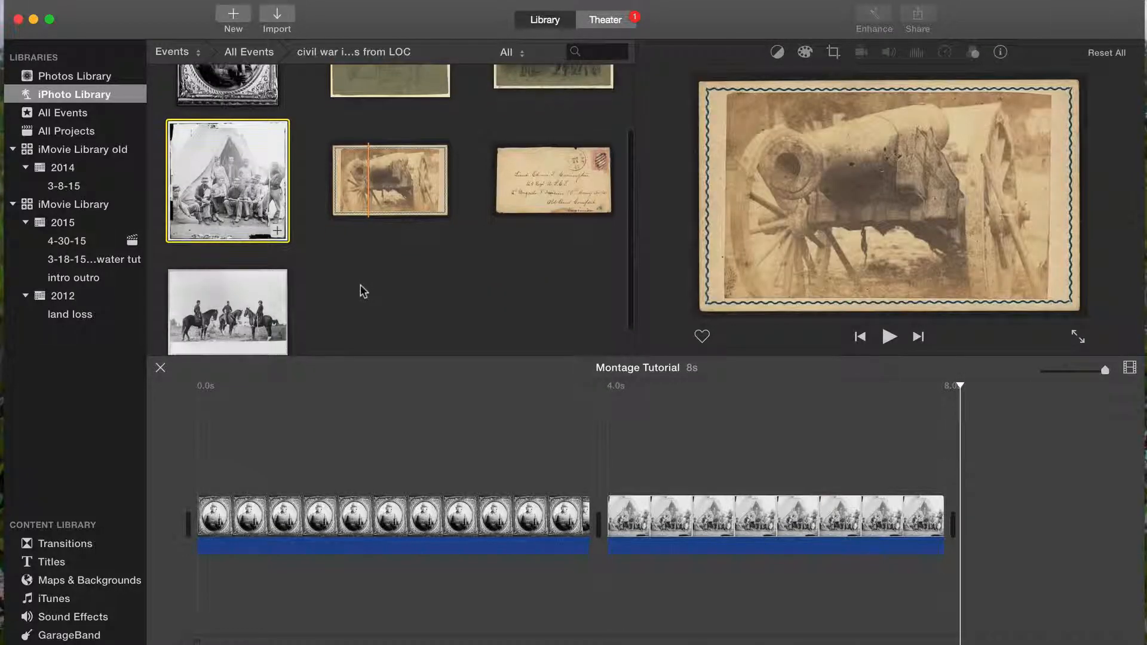
drag(408, 173, 959, 518)
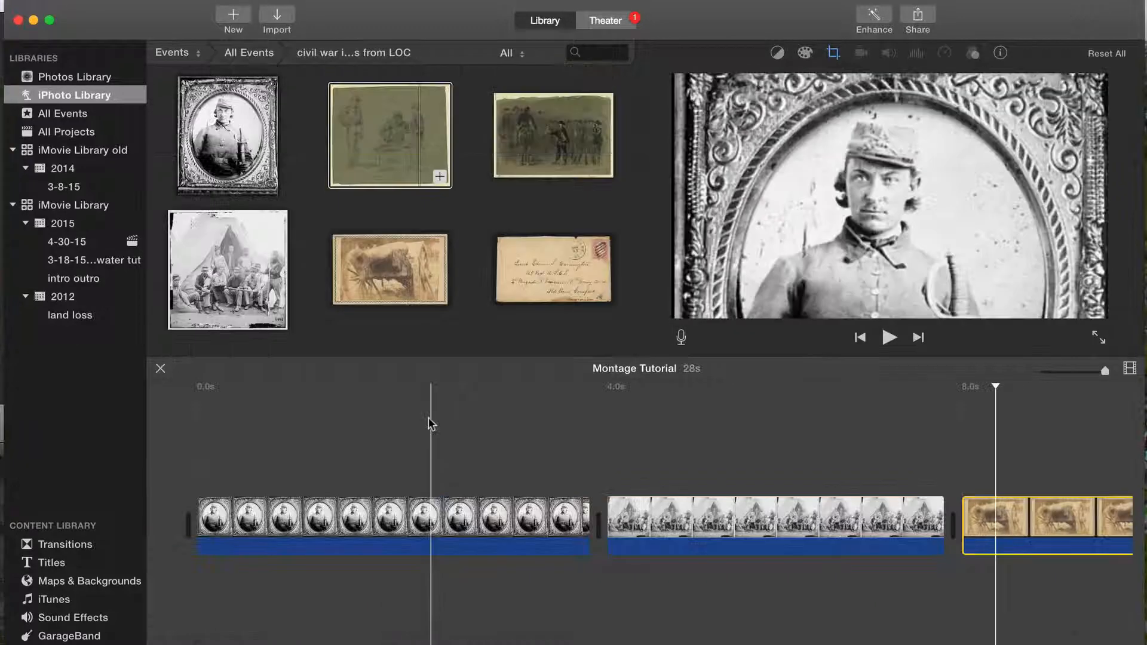
Step: Set the duration of the soldier portrait clip to 2 seconds
click(433, 508)
click(431, 508)
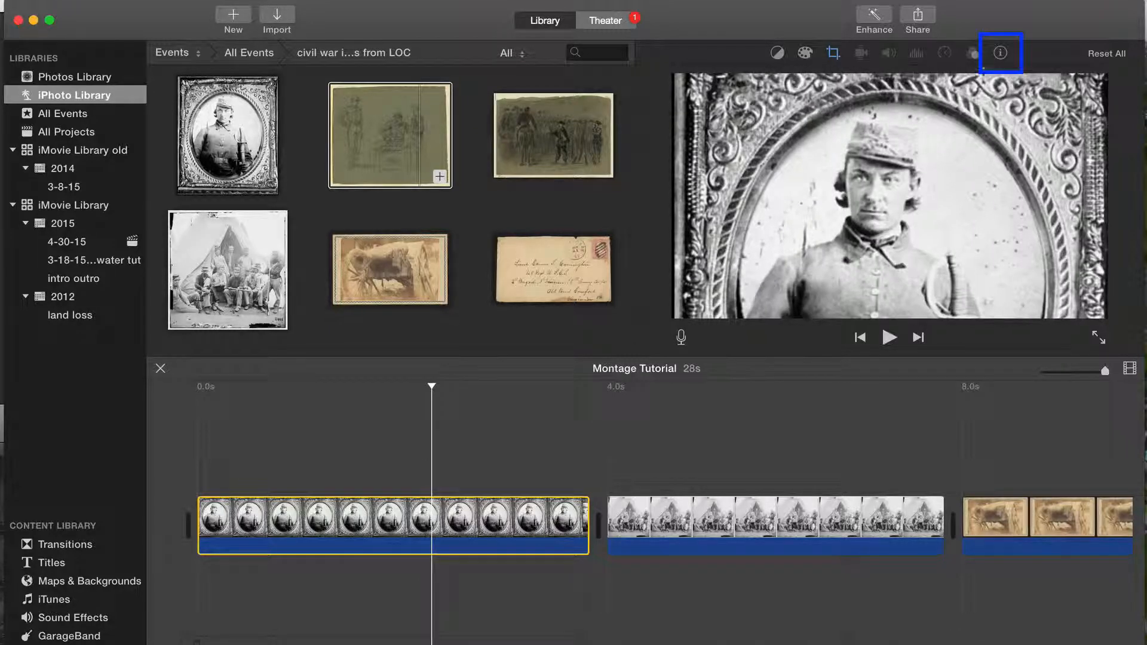
click(1000, 54)
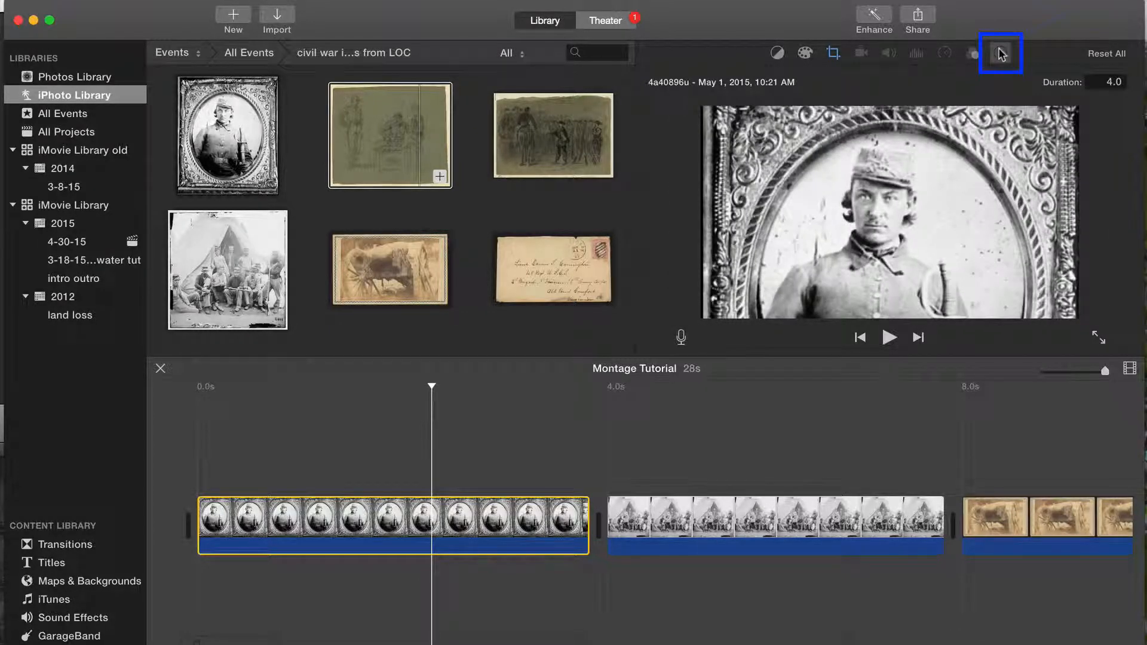
click(1113, 81)
text(2)
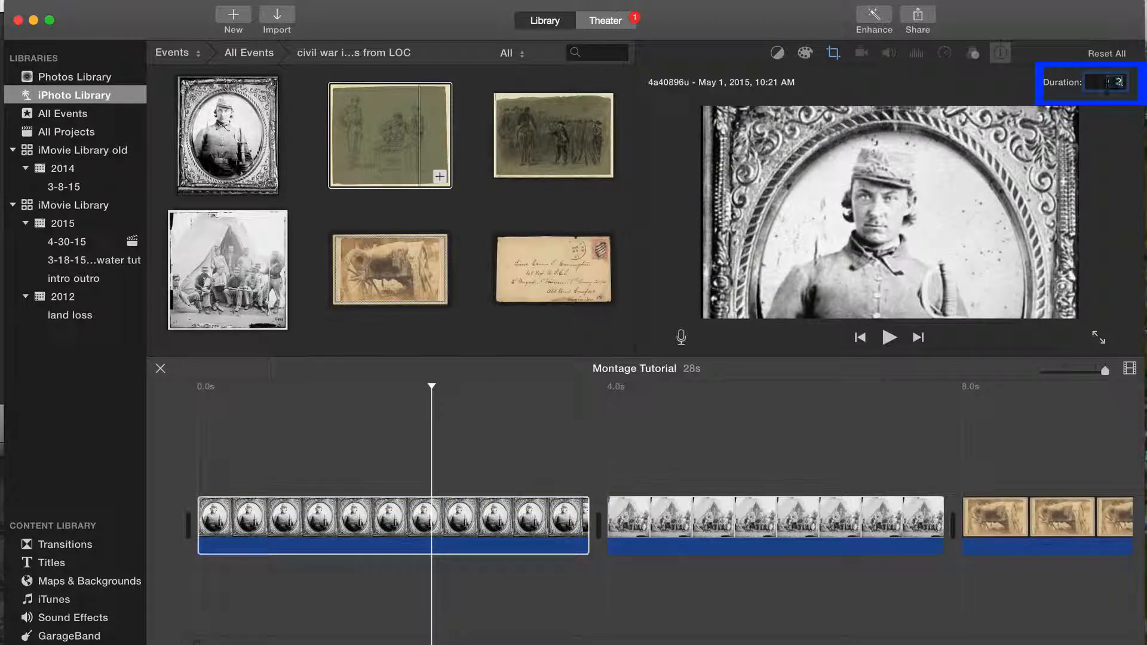
key(Return)
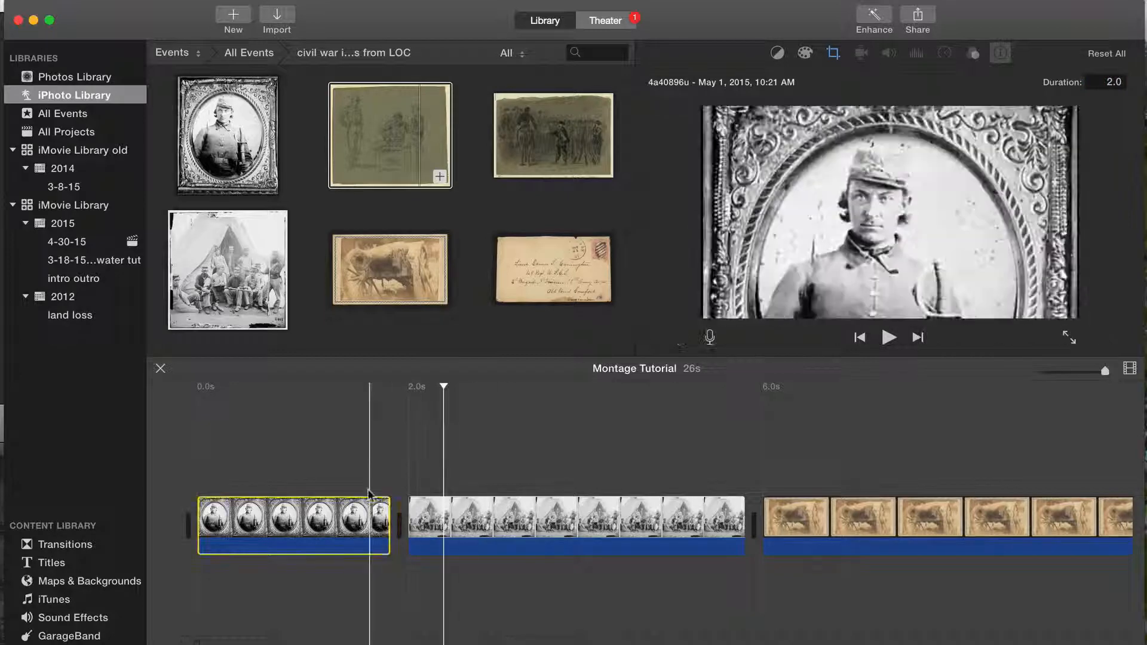
Step: Extend the end of the soldier portrait clip in the timeline to 2.1 seconds
click(342, 514)
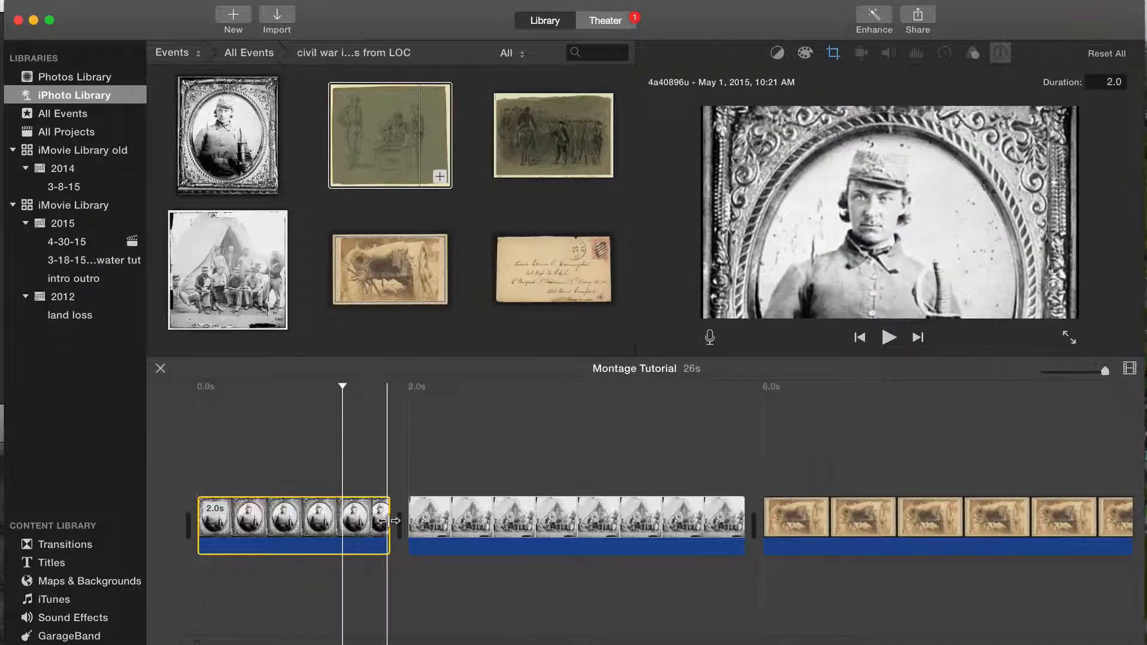
mouse_move(389, 520)
mouse_down()
mouse_move(575, 520)
mouse_move(397, 526)
mouse_up()
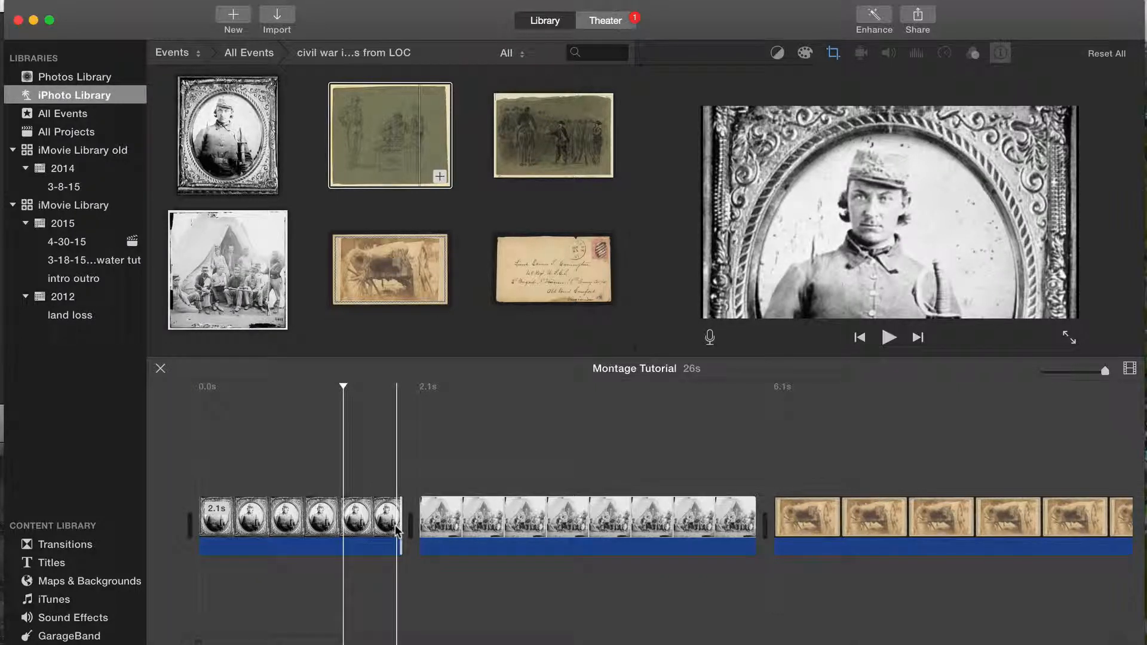
click(378, 527)
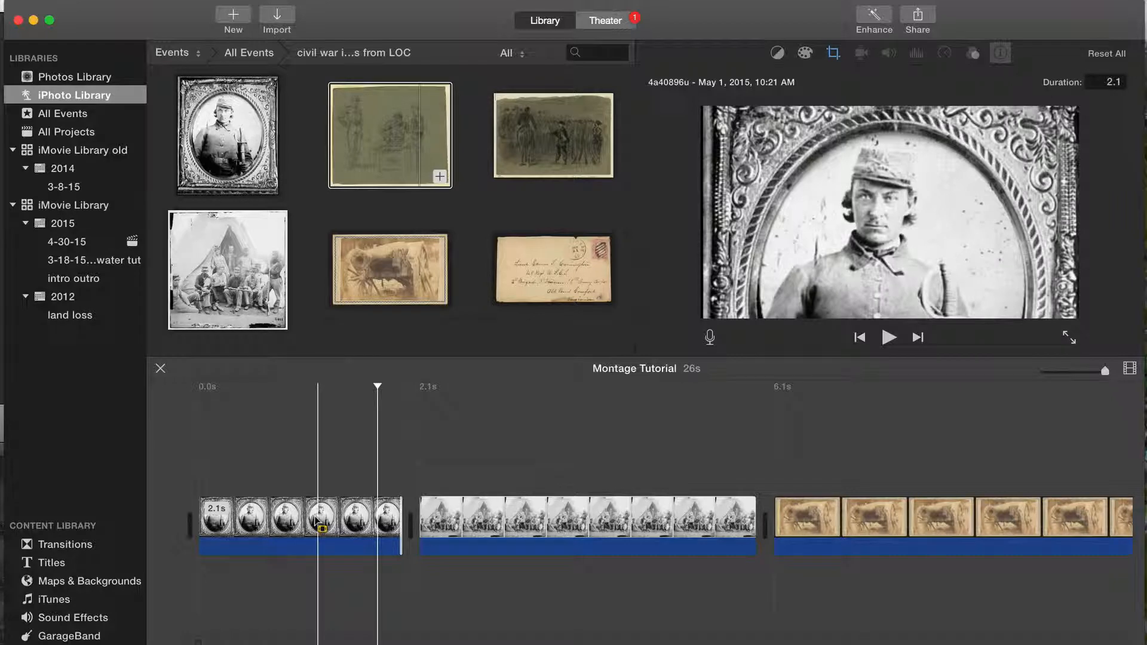
Step: Set the soldier portrait's Ken Burns start frame over the lower torso and its end frame over the head and shoulders, and play the clip
click(317, 524)
click(831, 53)
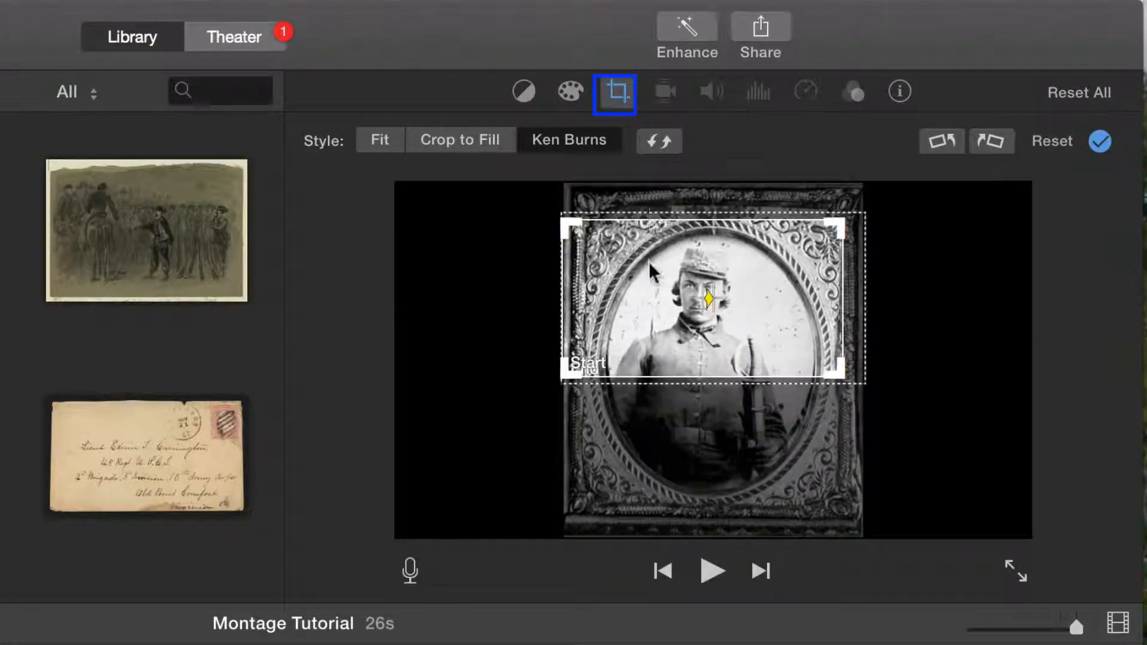
mouse_move(649, 262)
mouse_down()
mouse_move(653, 294)
mouse_move(657, 249)
mouse_up()
click(657, 212)
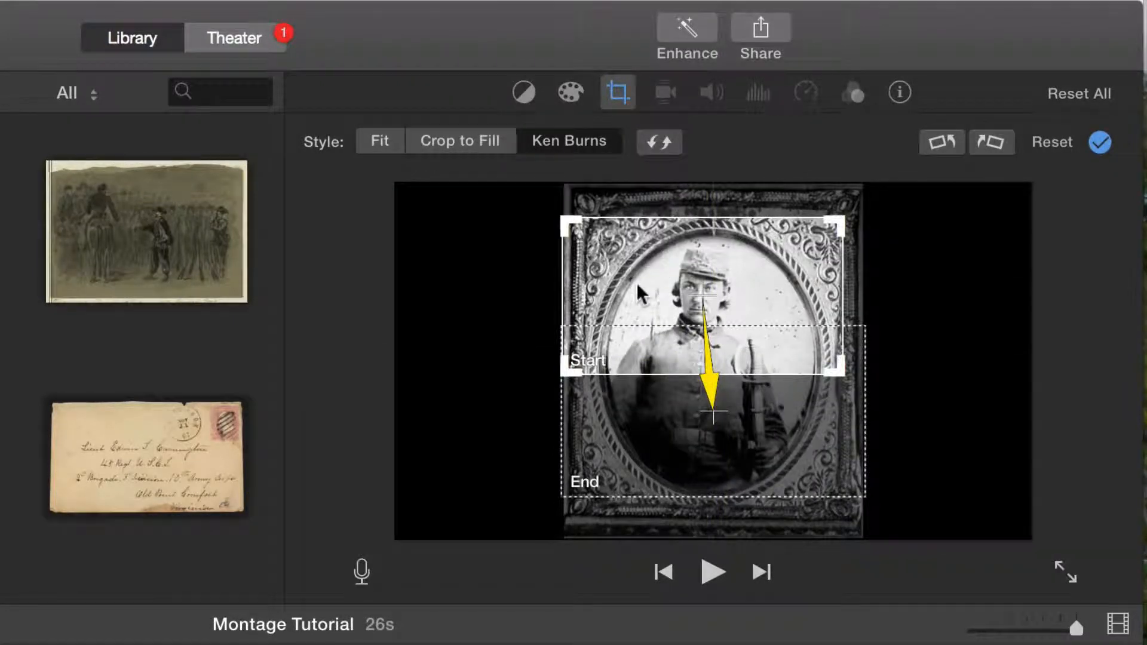
drag(636, 282, 647, 433)
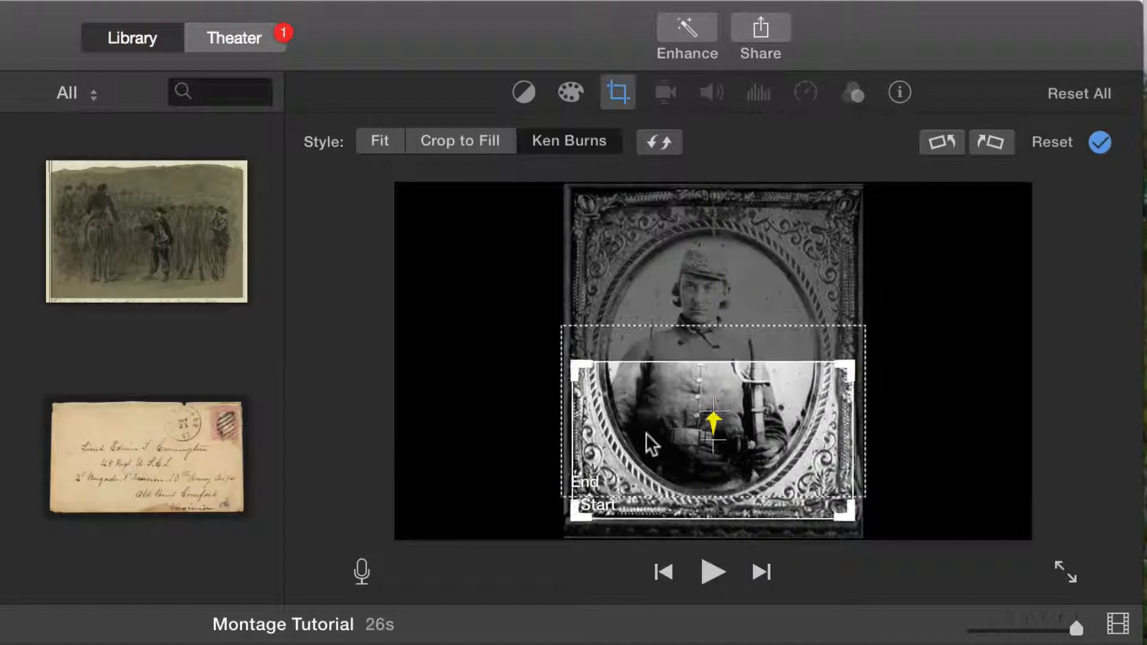
drag(672, 344, 665, 212)
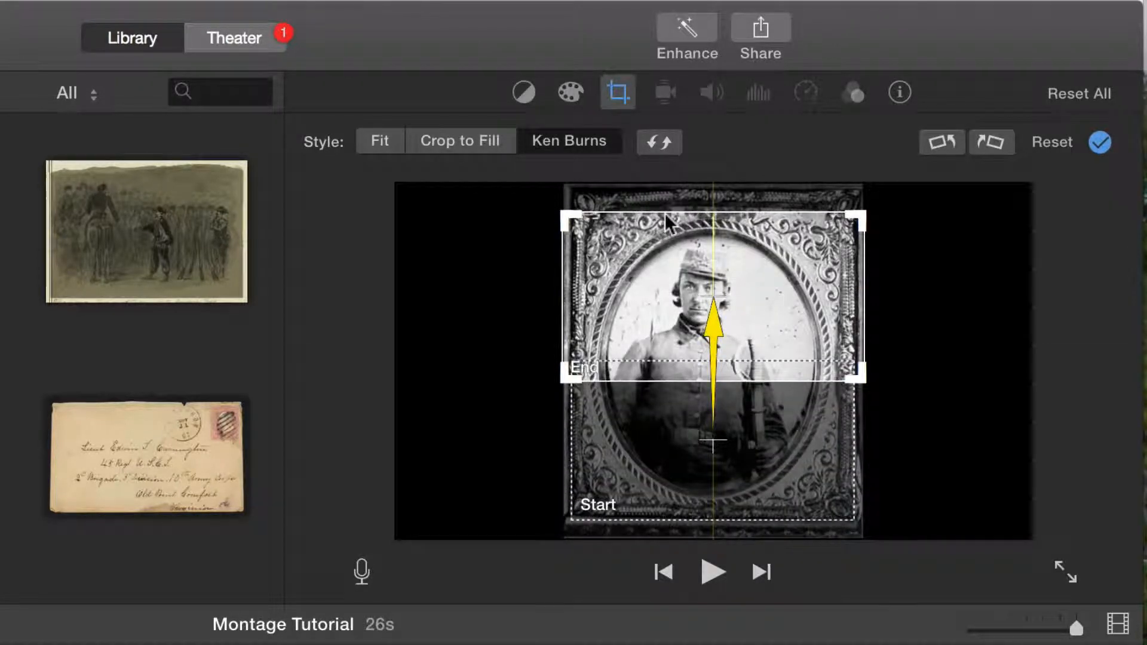
click(666, 421)
drag(666, 421, 672, 407)
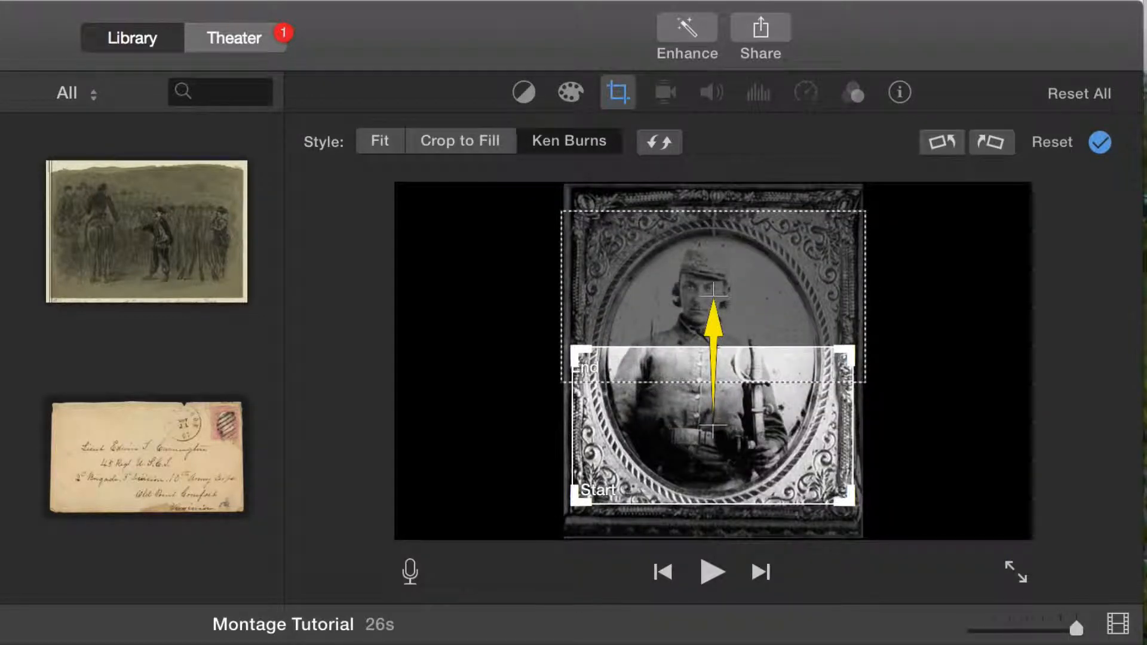
key(space)
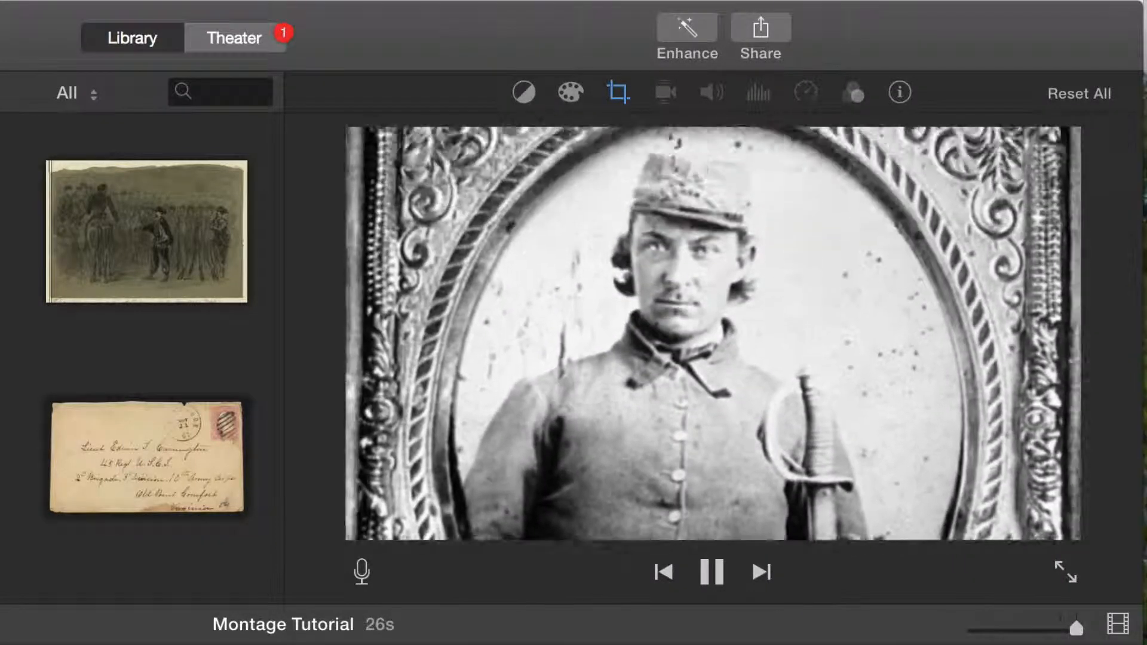
Step: Shrink the soldier portrait's Ken Burns end frame, center it closely on his face, and play the clip
click(619, 93)
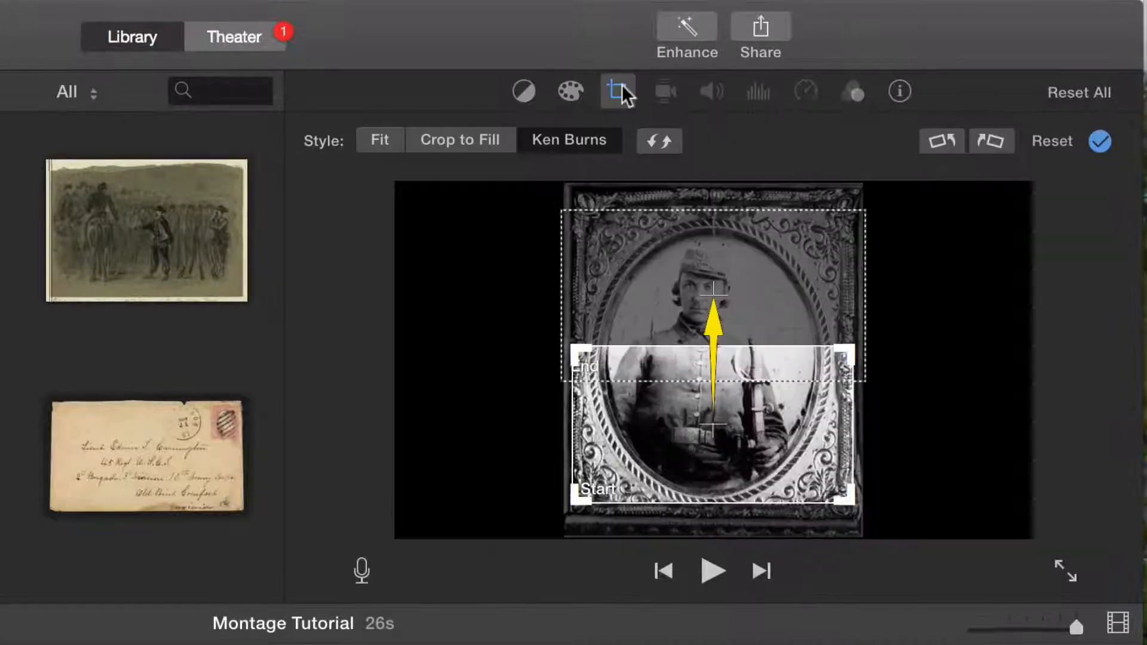
click(793, 276)
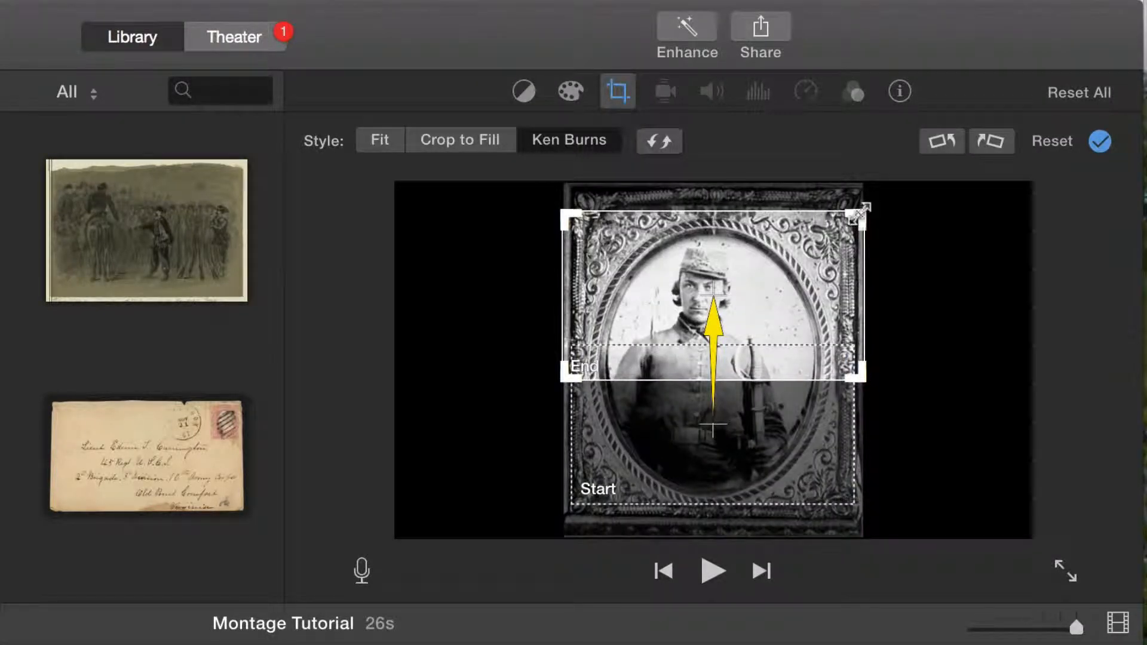
drag(862, 209, 730, 279)
drag(670, 331, 725, 289)
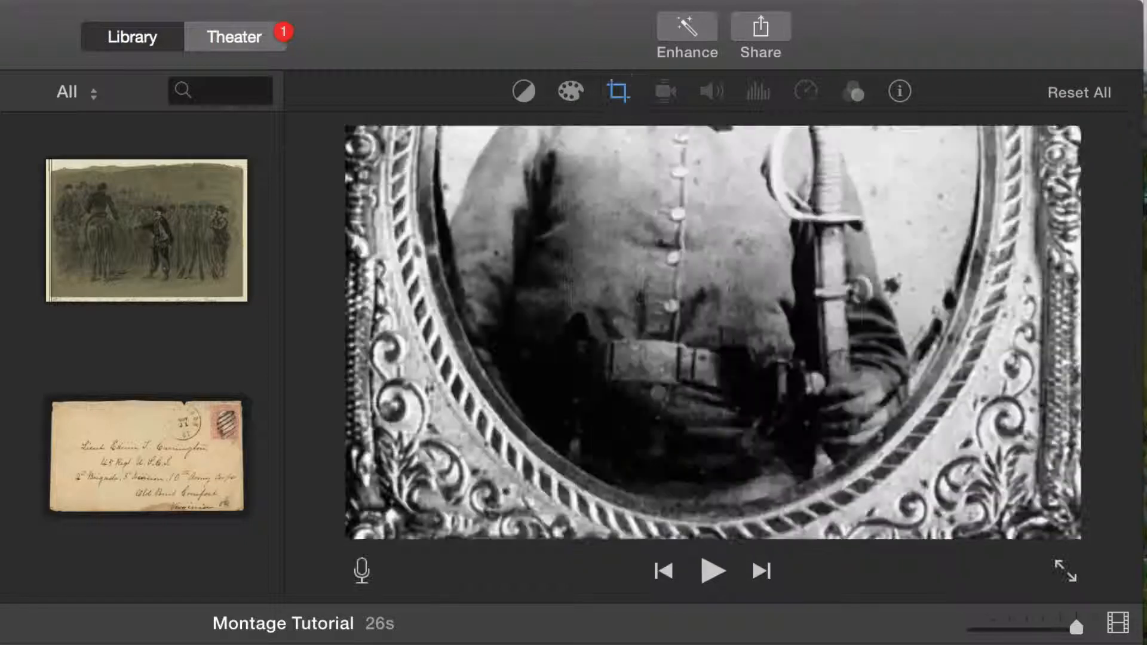
key(space)
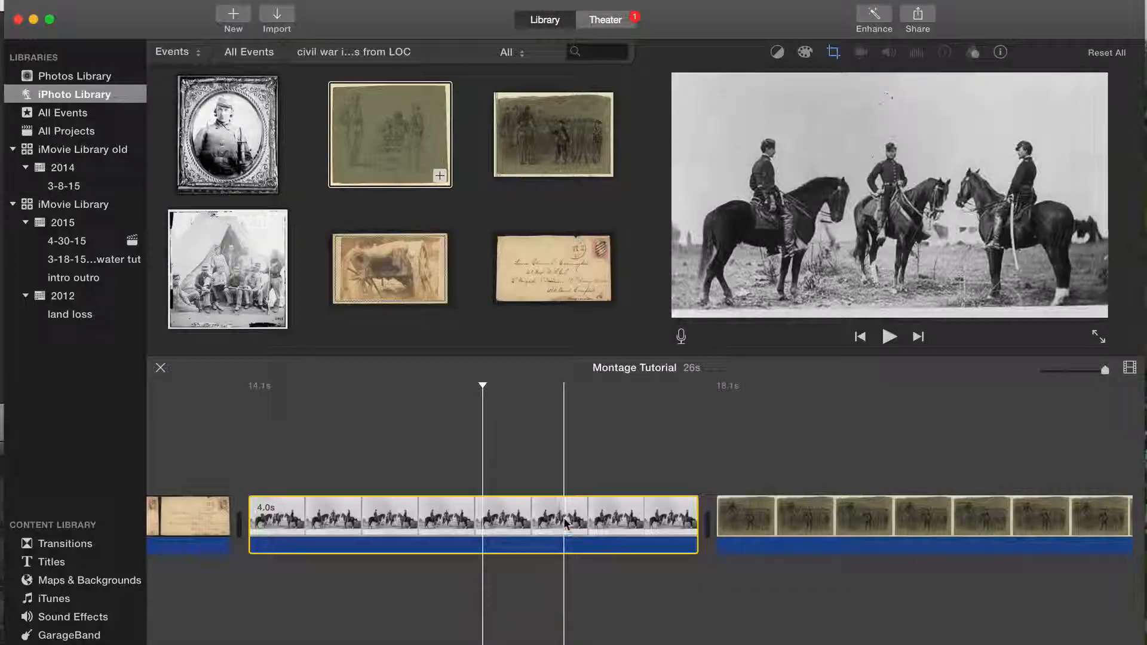
Step: Give the photo of the three horsemen a Ken Burns start frame tight around the riders inside the wider end frame, and play the clip
click(565, 523)
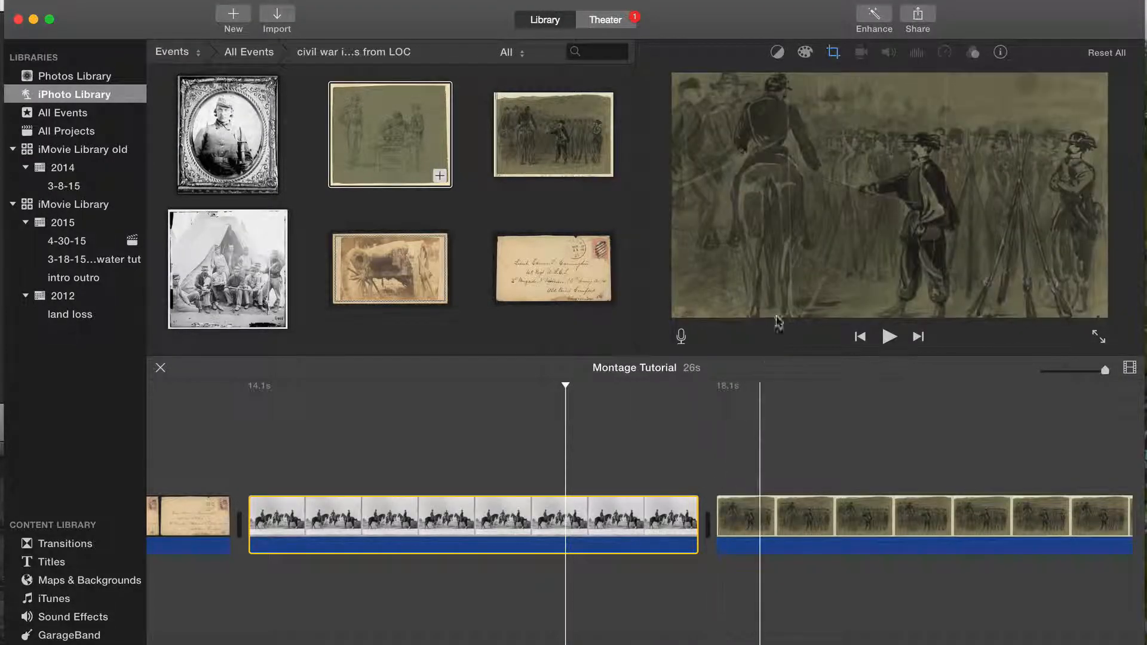
click(832, 53)
drag(963, 219, 934, 232)
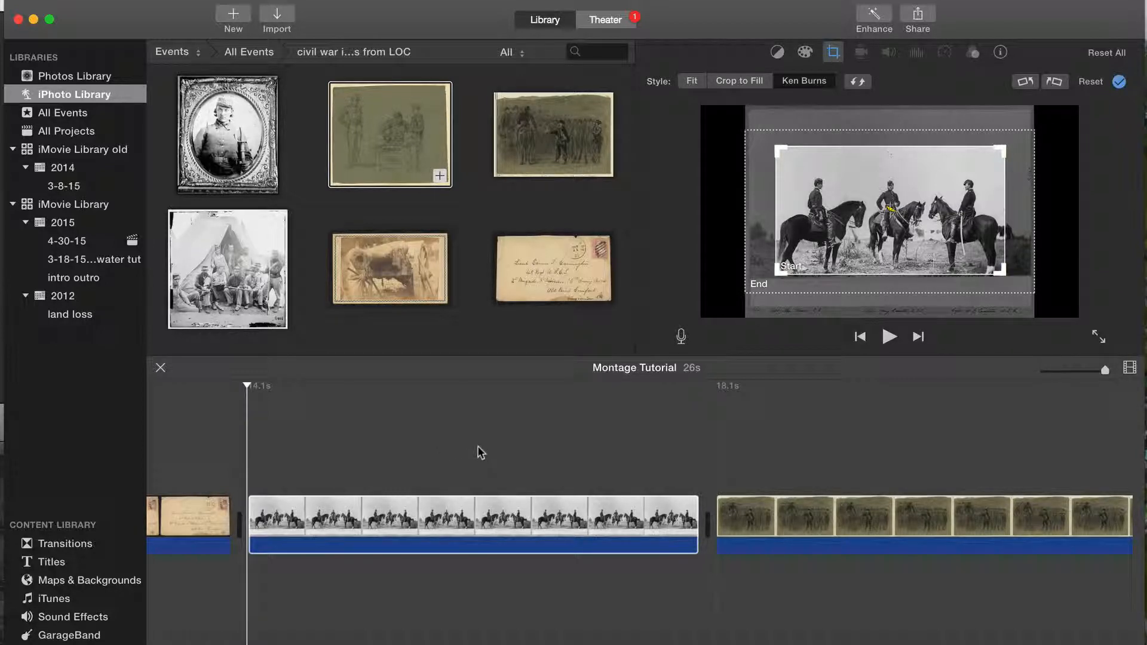
key(space)
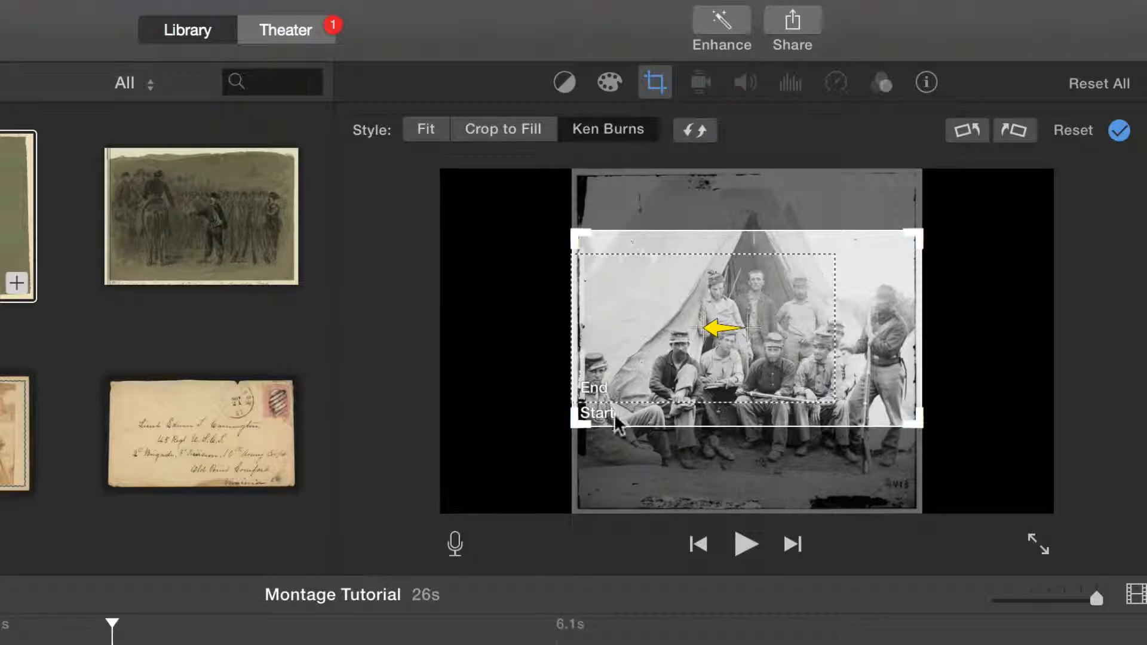
Step: Shrink the camp group photo's Ken Burns start frame around the seated soldiers on the left side of the group
drag(567, 425, 727, 316)
drag(857, 276, 703, 363)
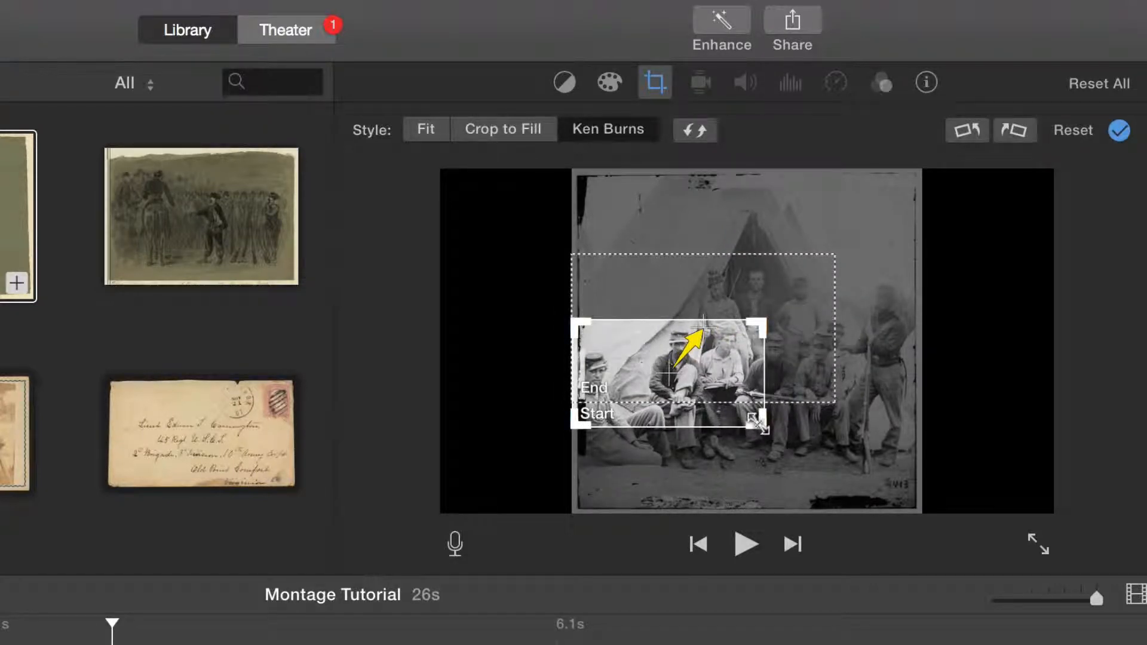
drag(756, 421, 747, 417)
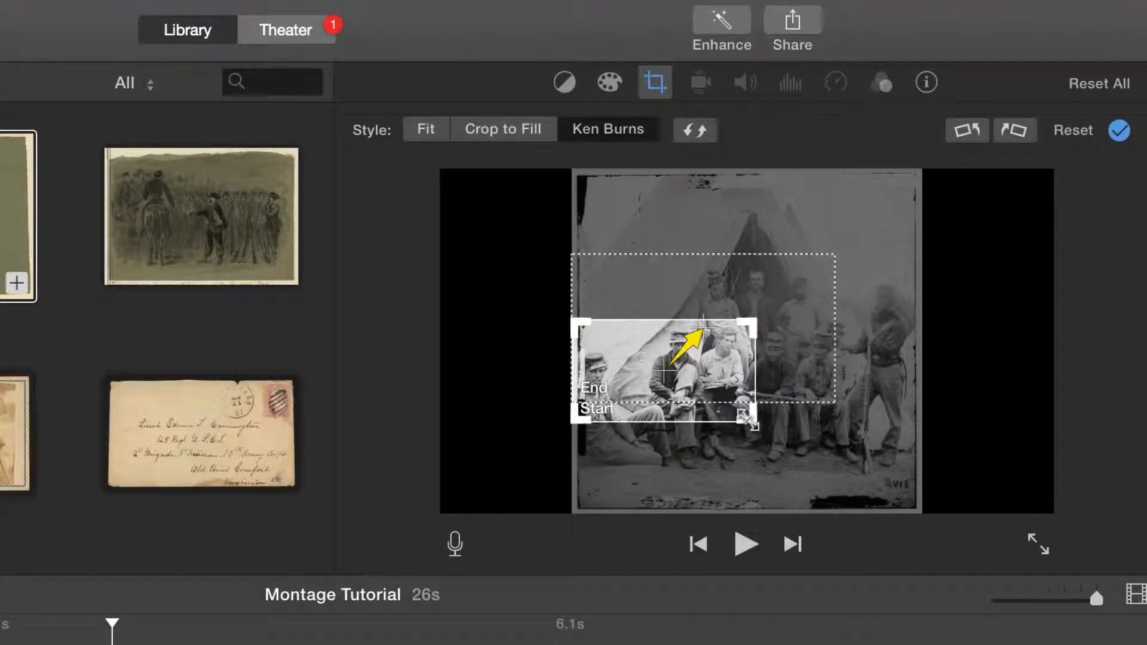
Step: Fit the camp photo's Ken Burns end frame around the soldiers on the photo's right side, level with the start frame, and play the clip
click(807, 383)
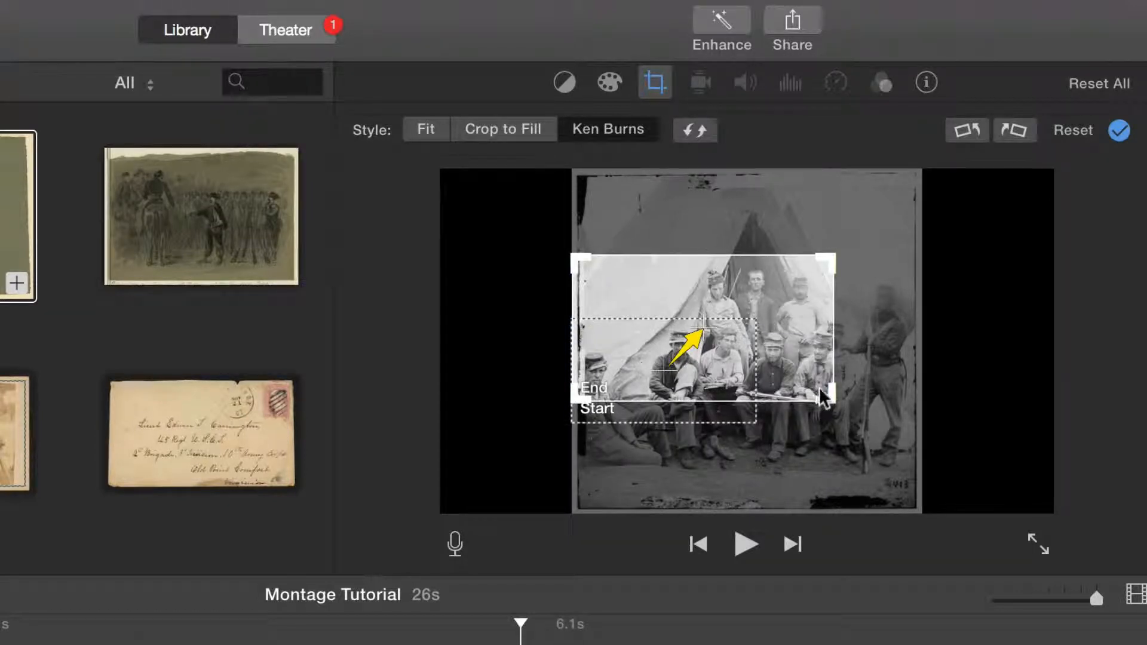
drag(828, 394, 866, 364)
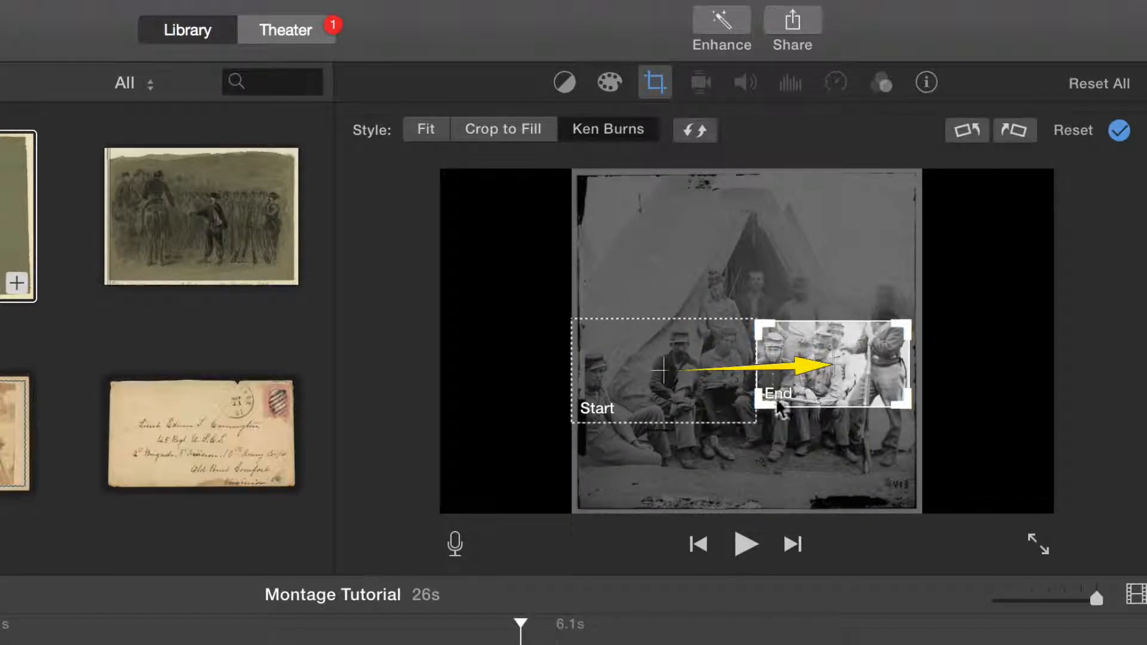
drag(758, 410, 738, 439)
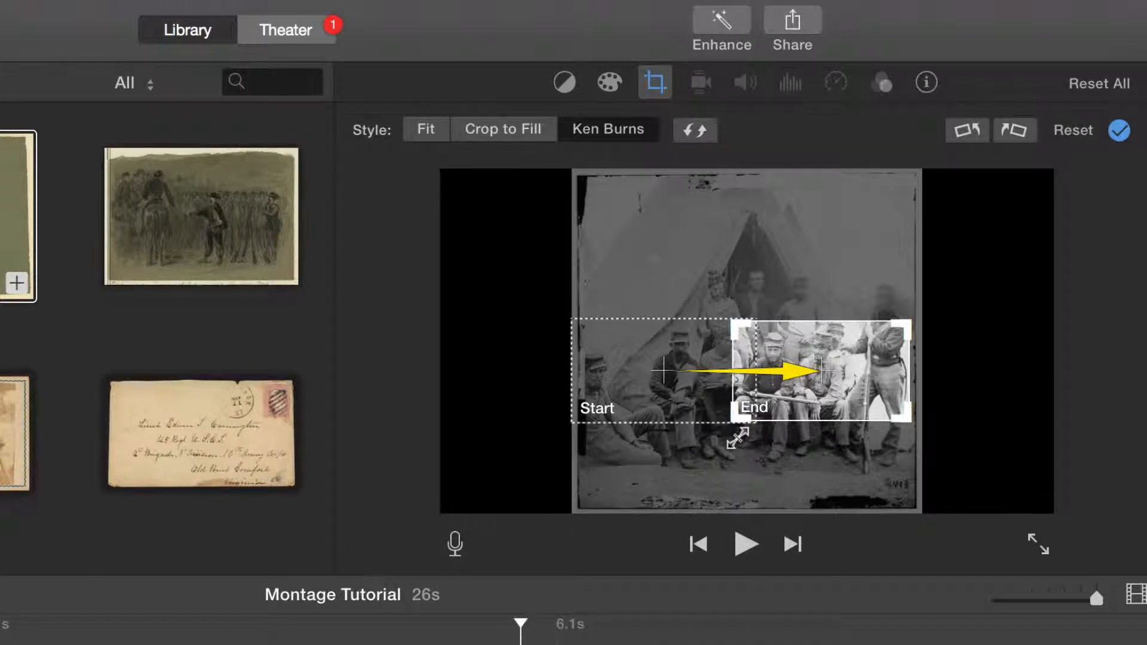
mouse_move(785, 353)
mouse_down()
mouse_move(807, 353)
mouse_move(796, 353)
mouse_up()
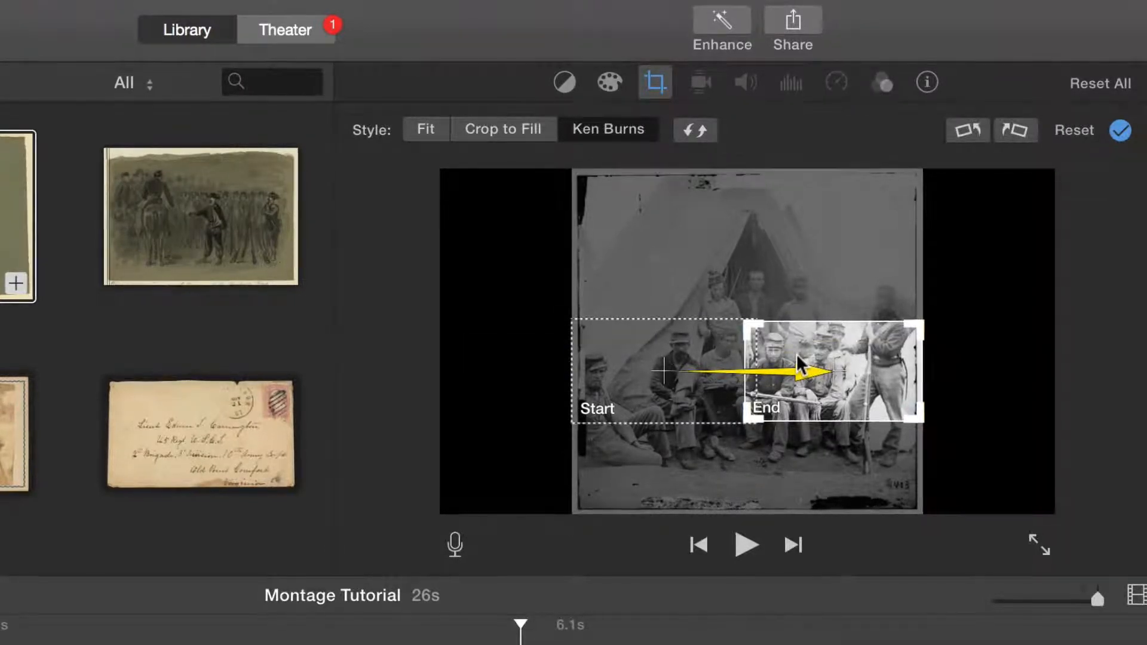
click(5, 643)
key(space)
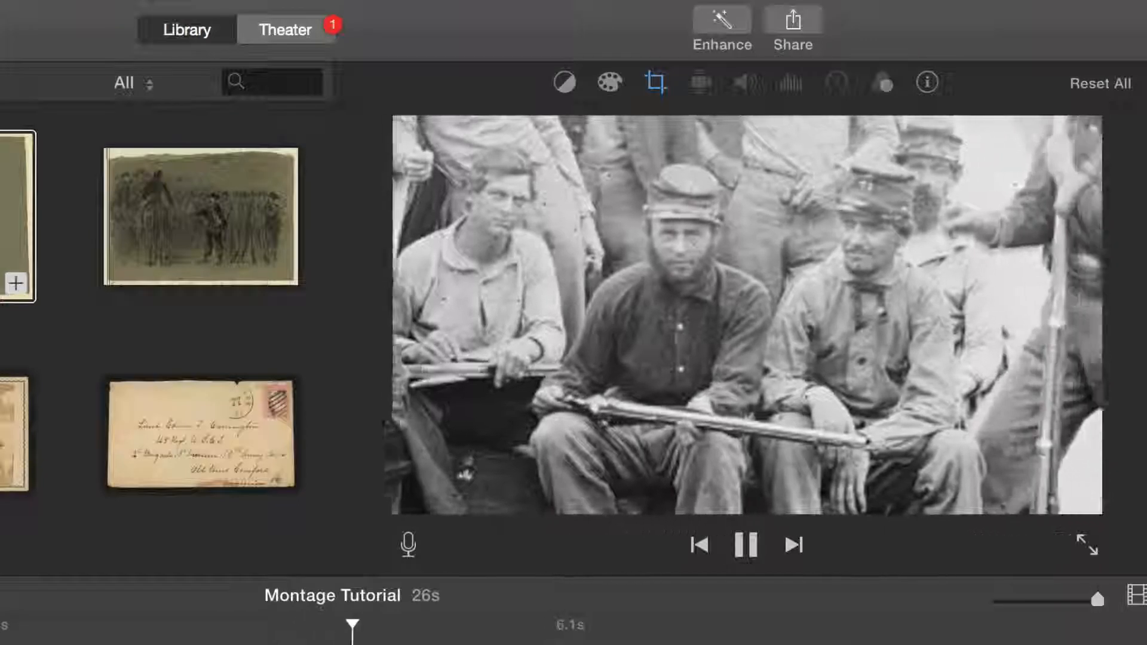
key(space)
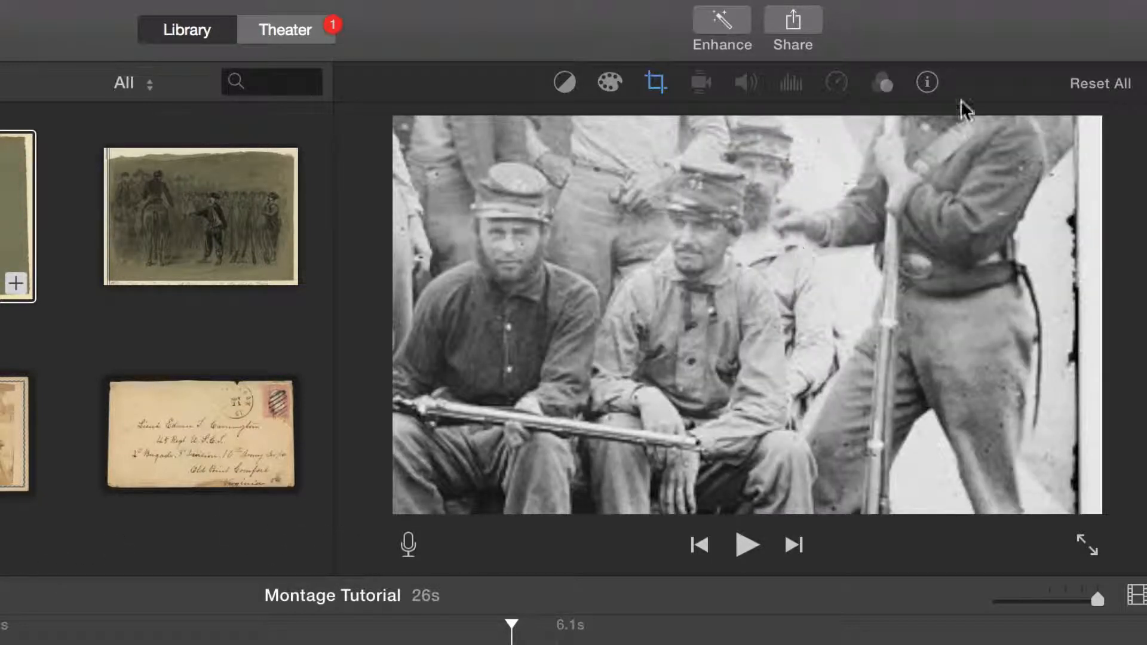
Step: Set the camp group photo's duration to 8 seconds
click(927, 83)
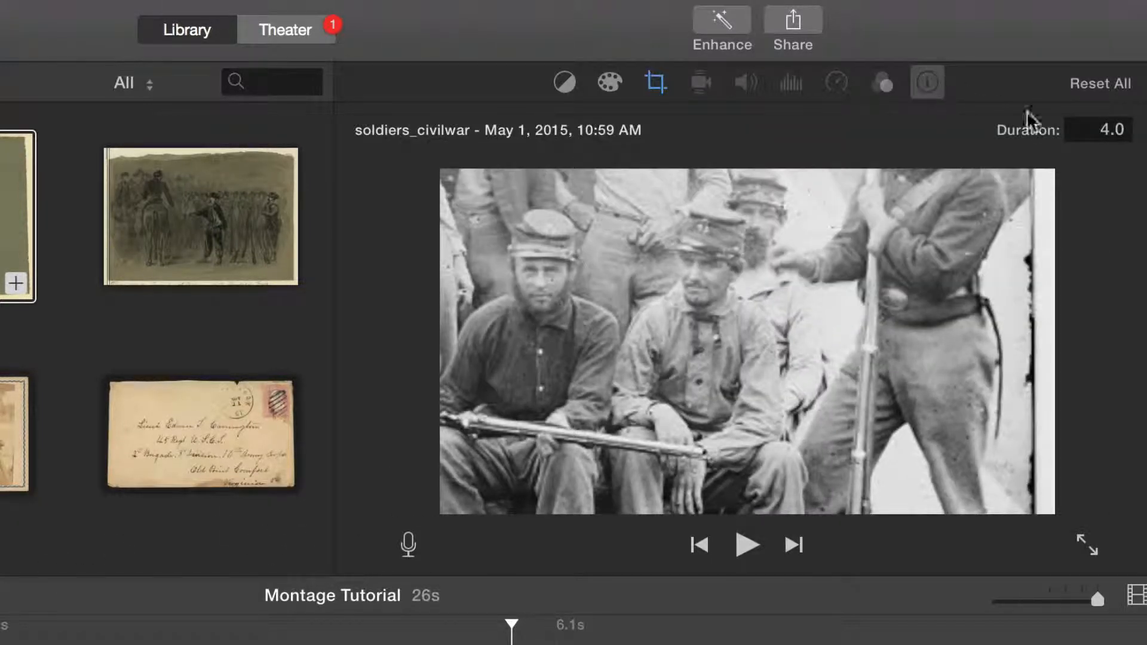
drag(1108, 129, 1097, 130)
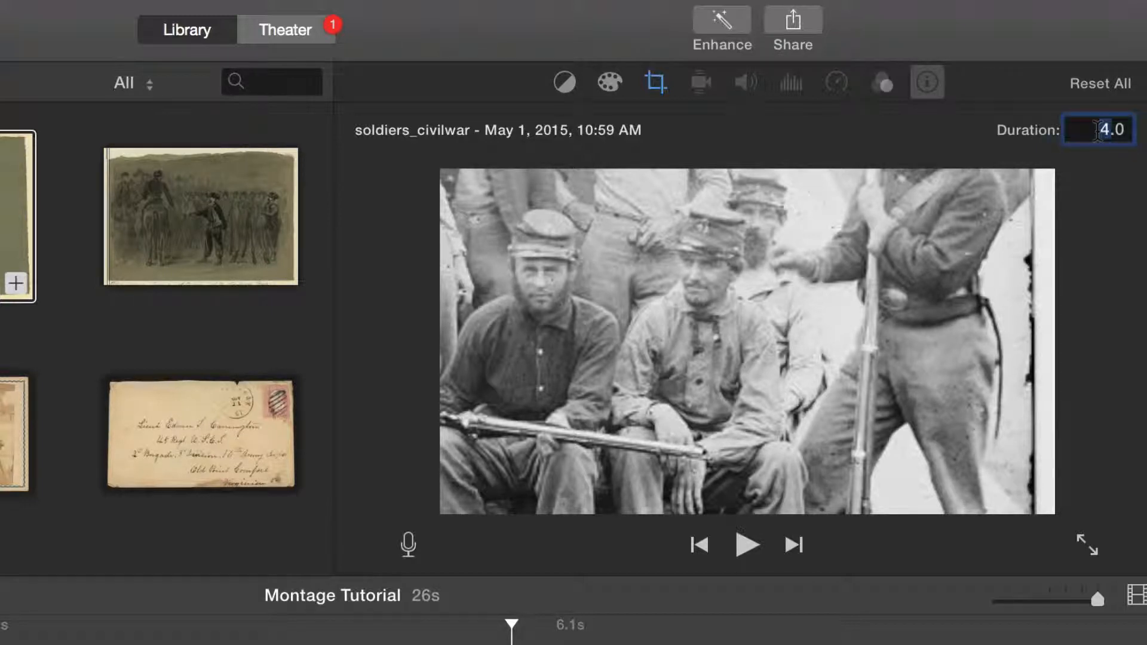
text(8)
key(Return)
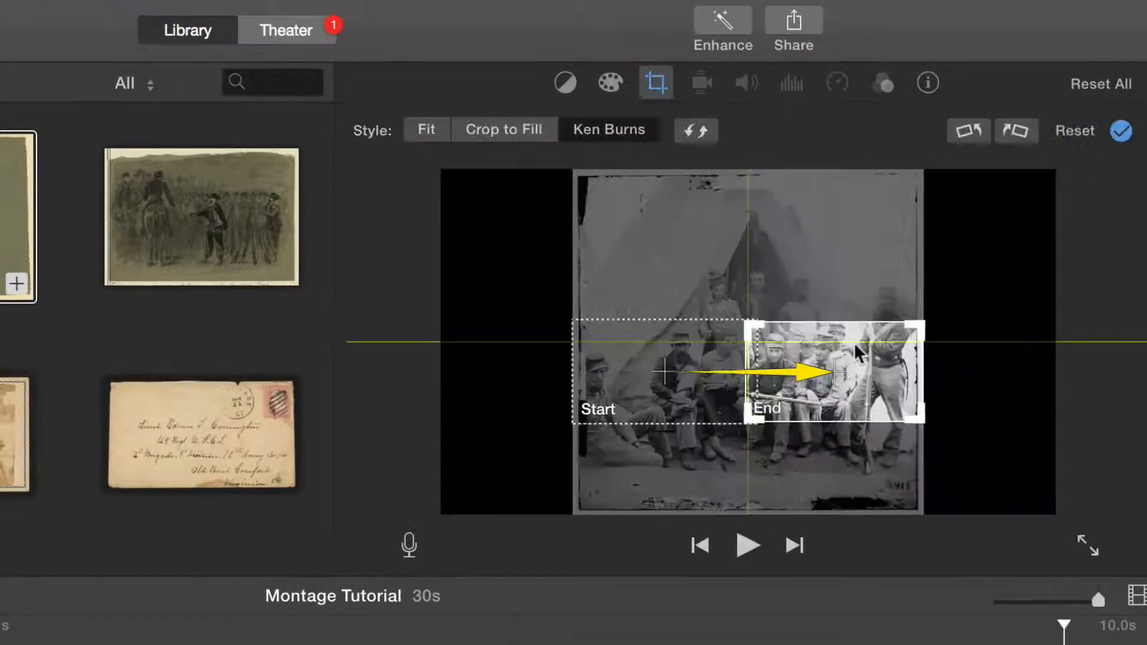
Step: Raise the camp photo's Ken Burns end frame to include the standing guard's head, and play the clip
drag(856, 352, 857, 319)
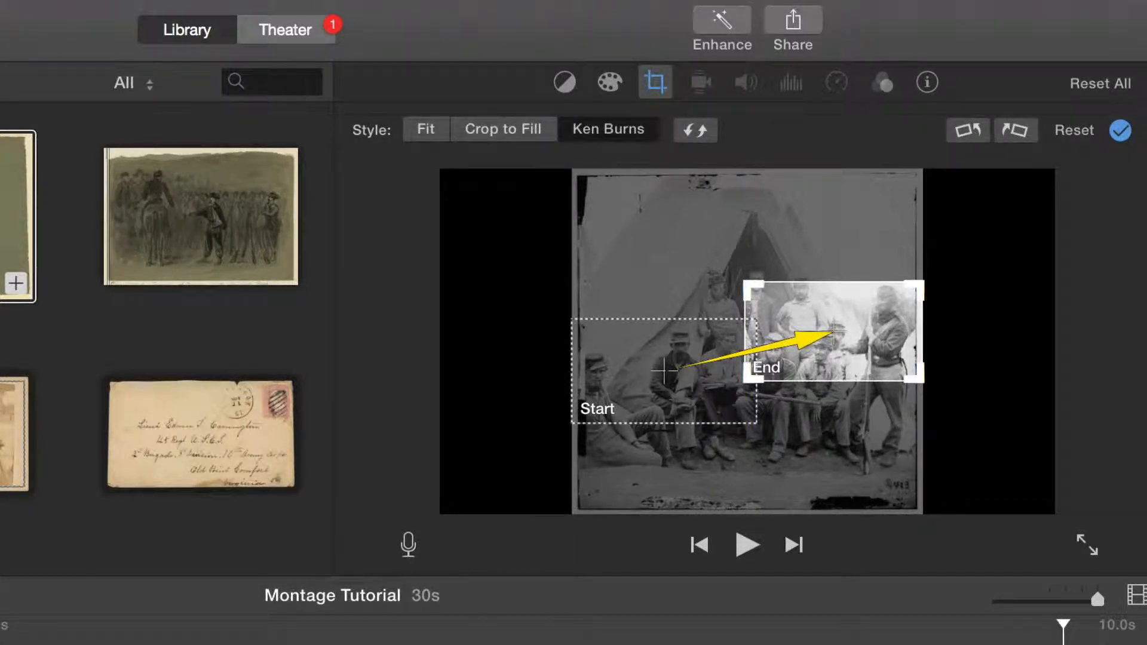
key(Return)
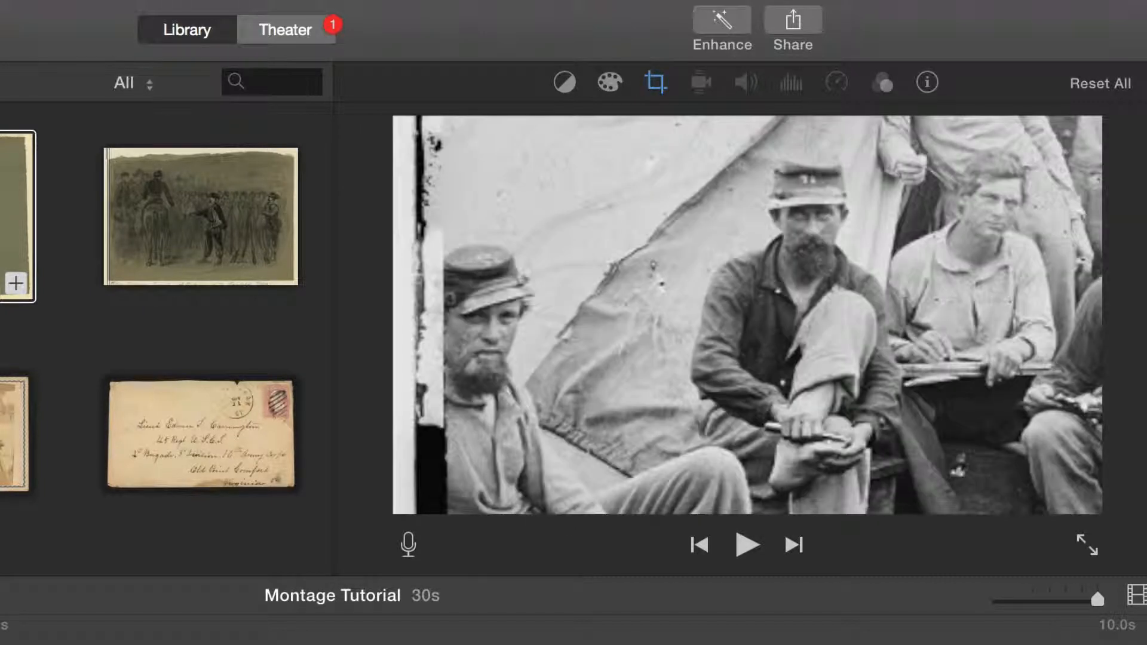
key(space)
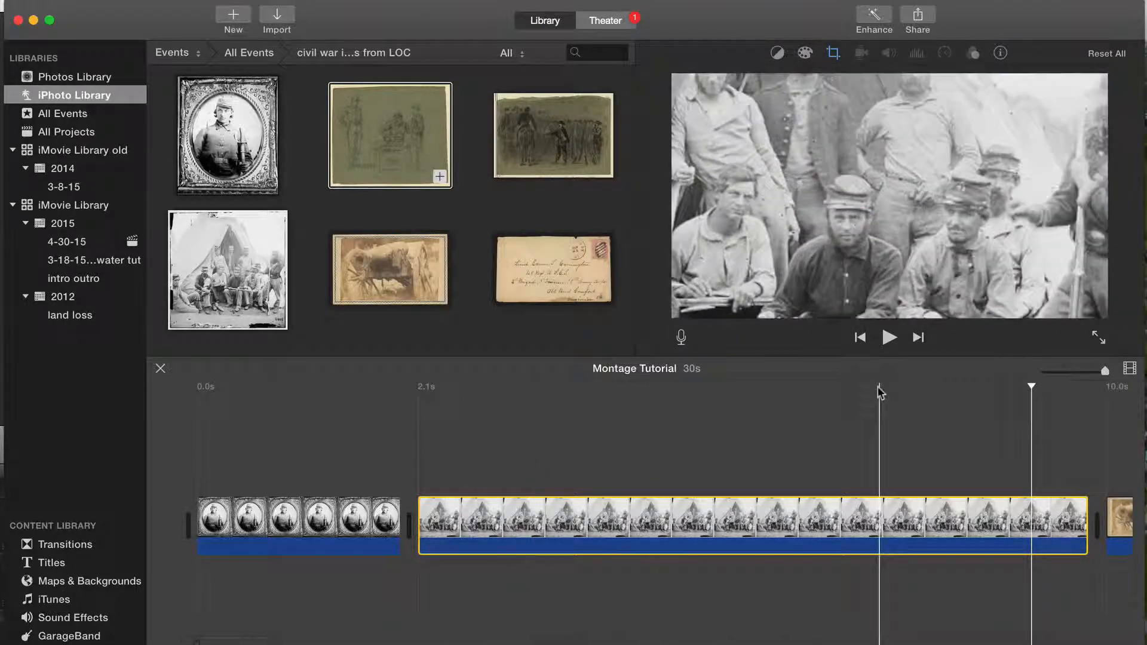
Step: Select all seven clips in the timeline and set their duration to 1 second
drag(1104, 371, 1077, 373)
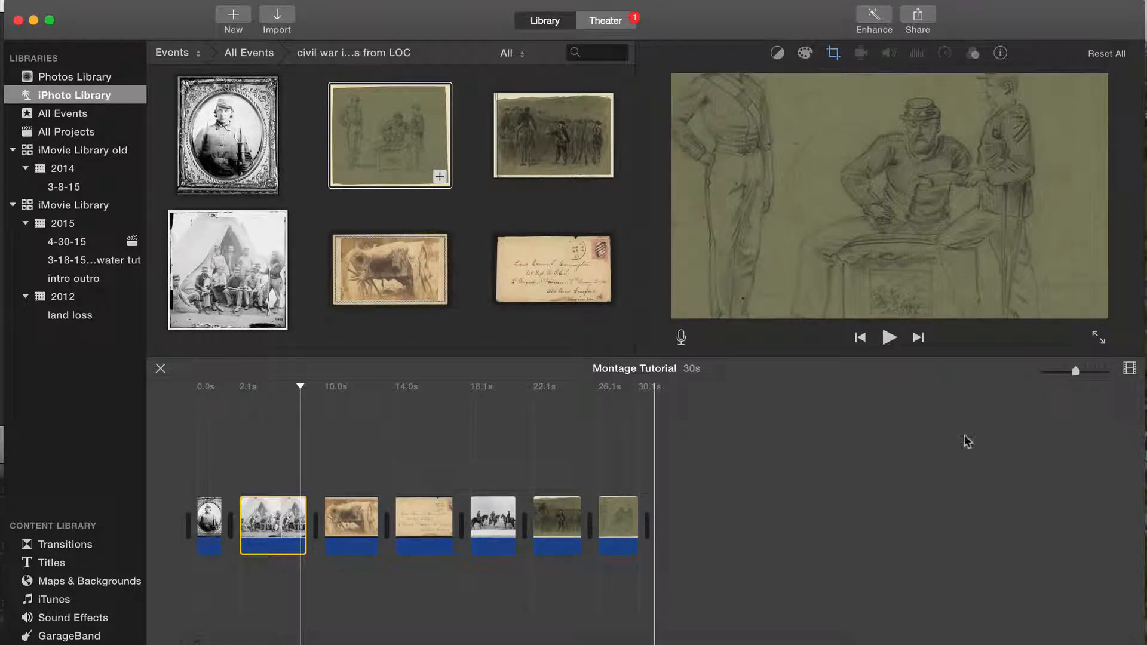
click(625, 515)
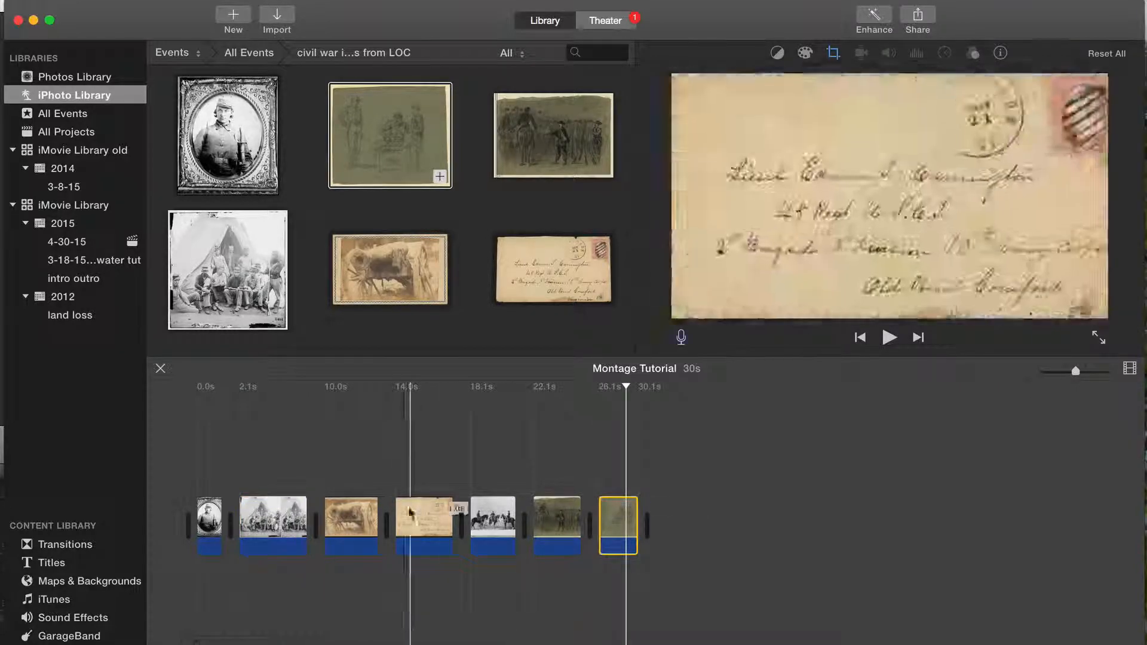
key(super+a)
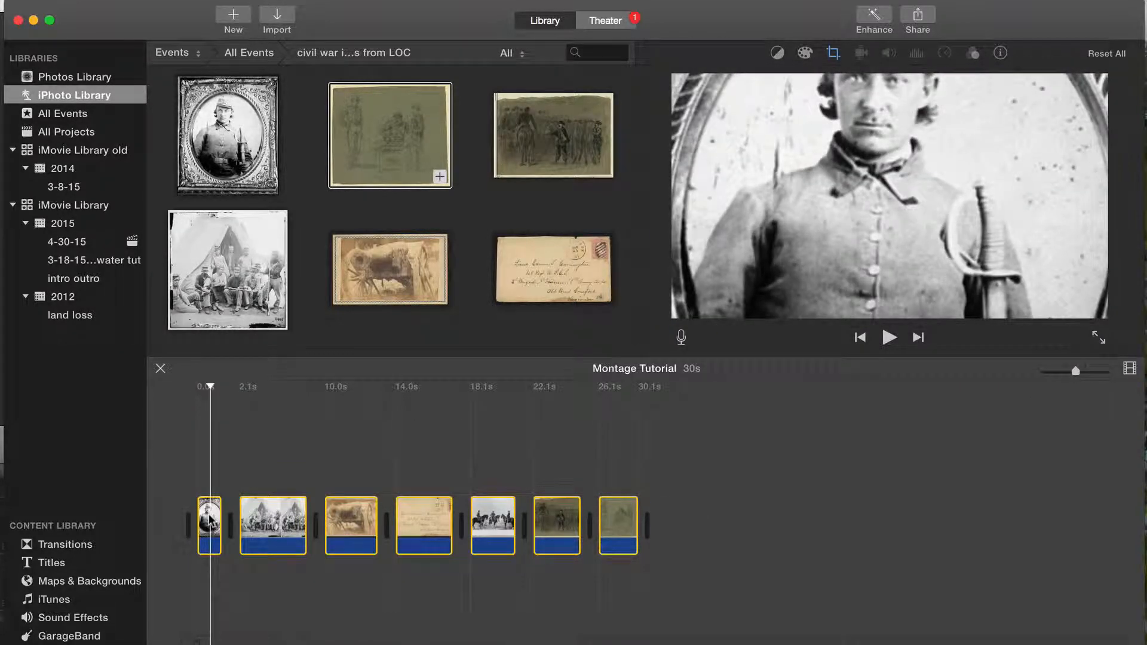
click(999, 53)
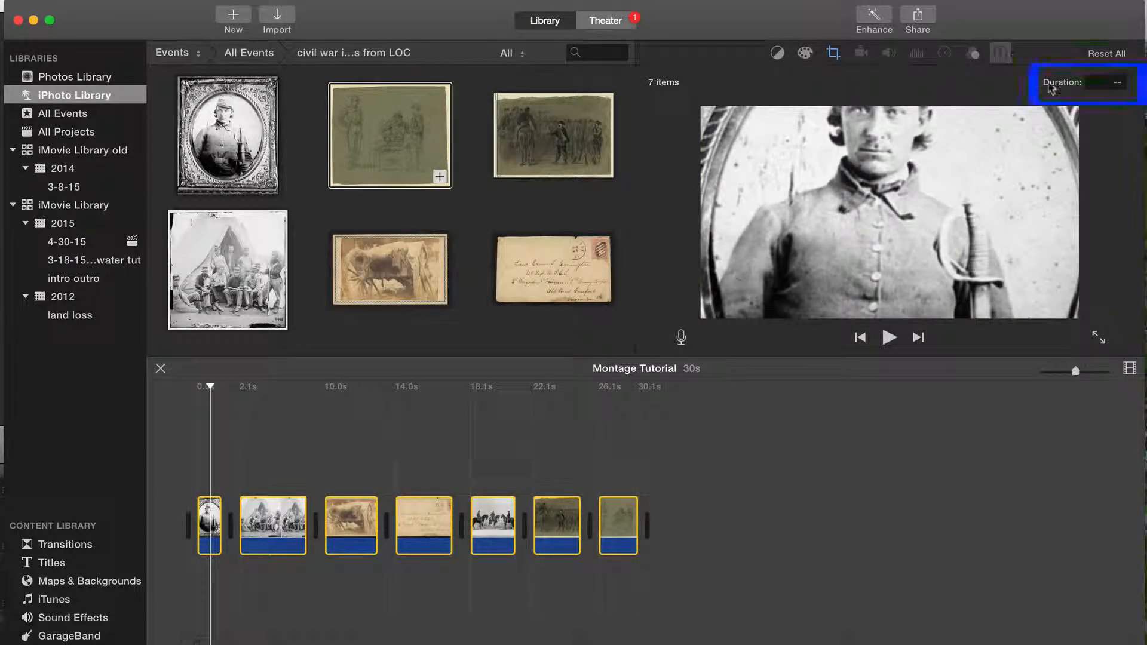
click(1116, 82)
text(1)
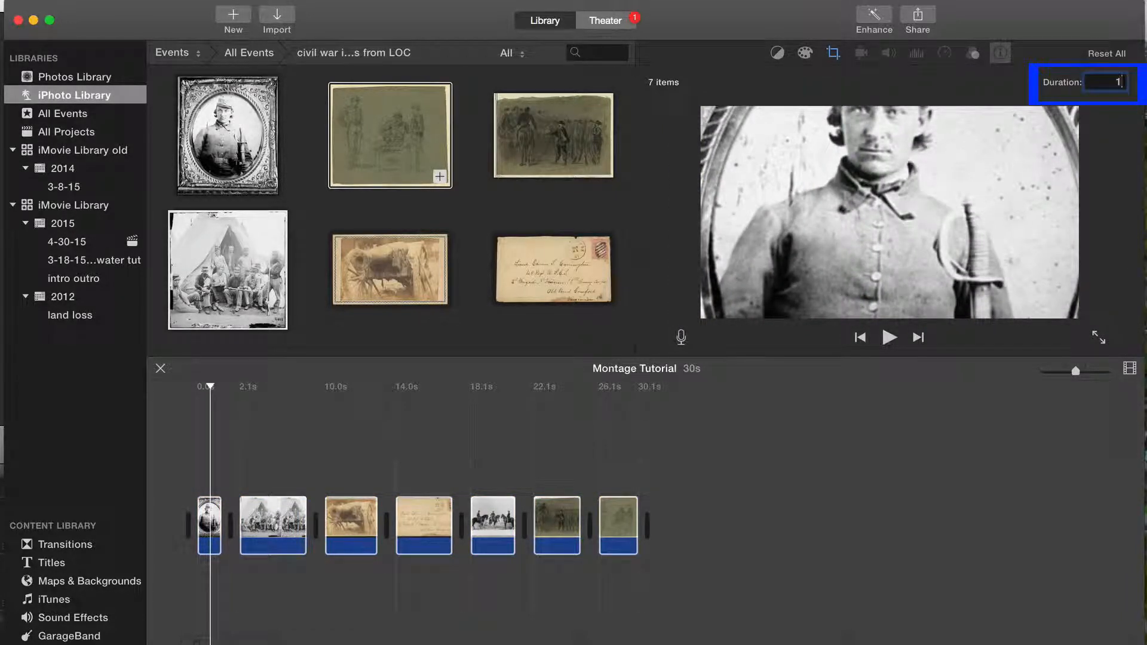
key(Return)
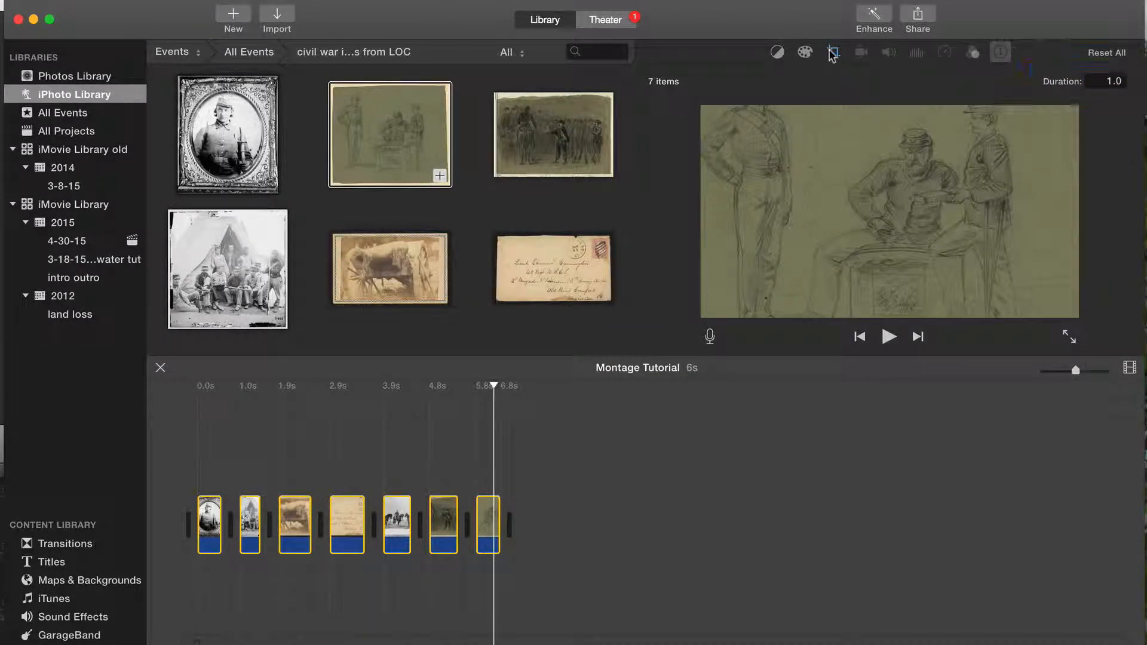
Step: Change the crop style of all selected clips to Fit and play the movie from the beginning
click(832, 53)
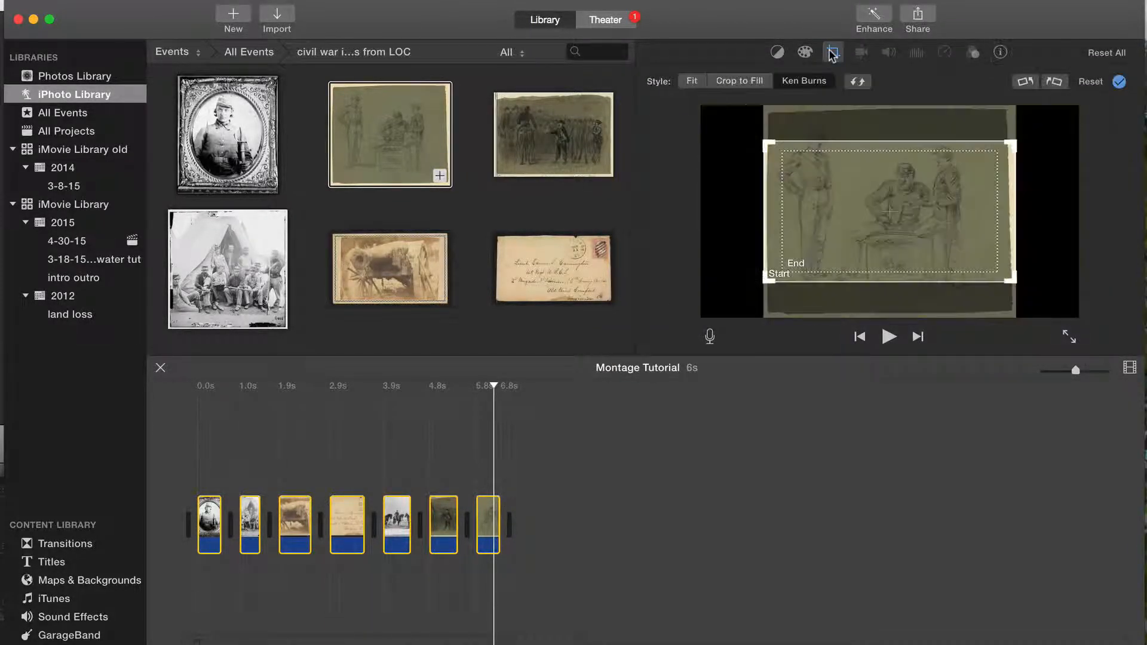
click(691, 82)
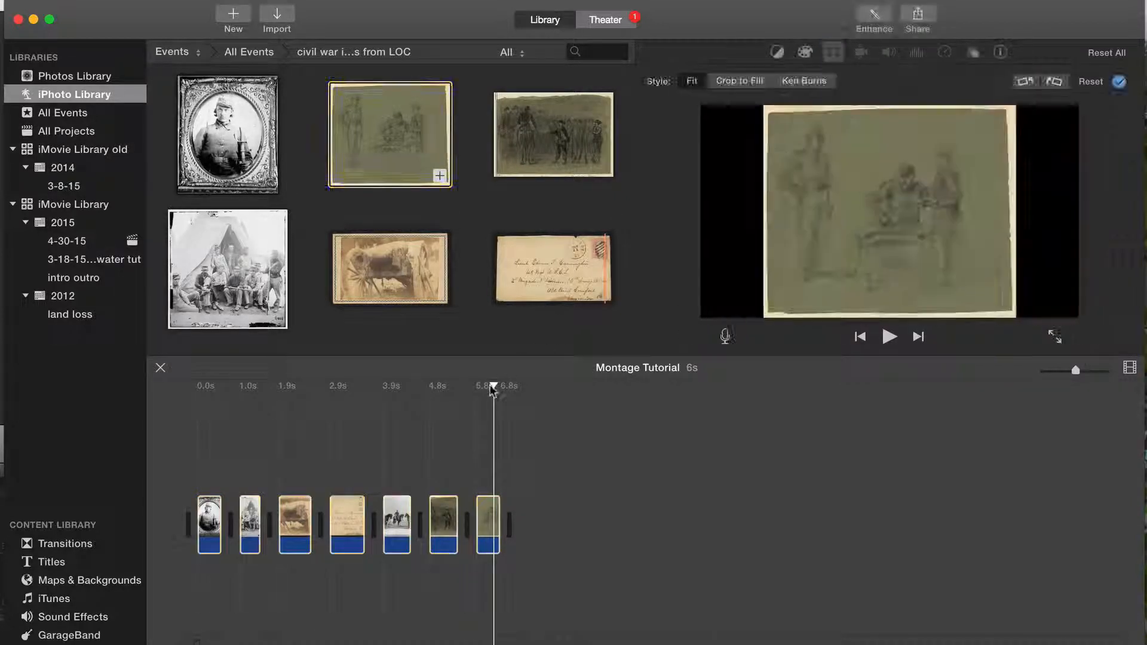
drag(494, 386, 189, 400)
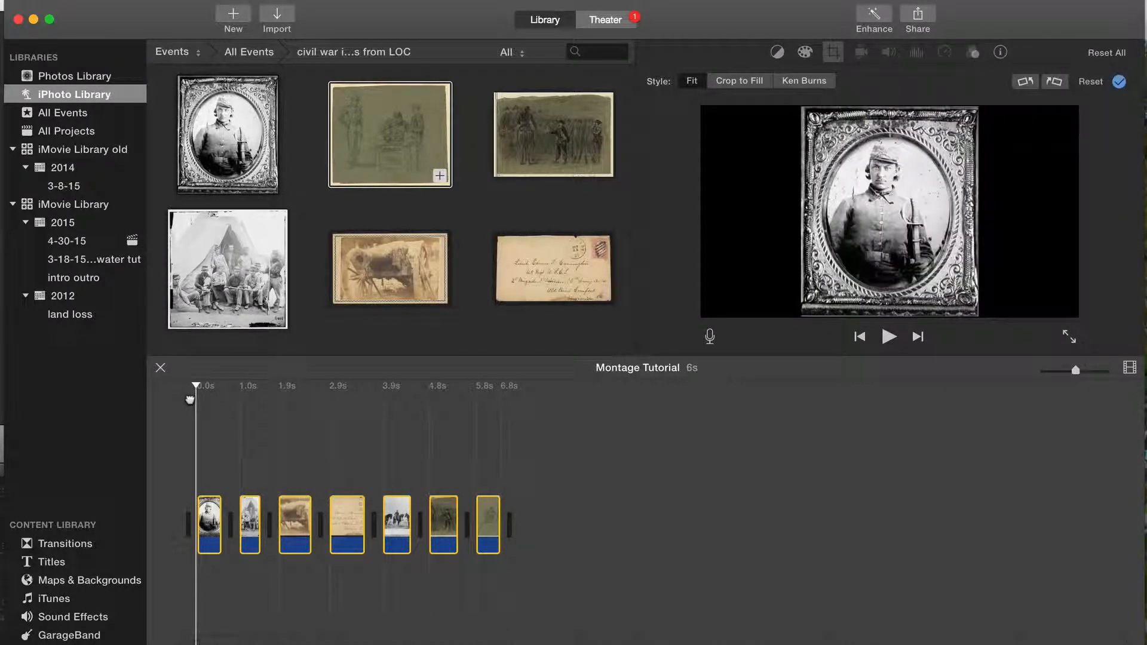
key(space)
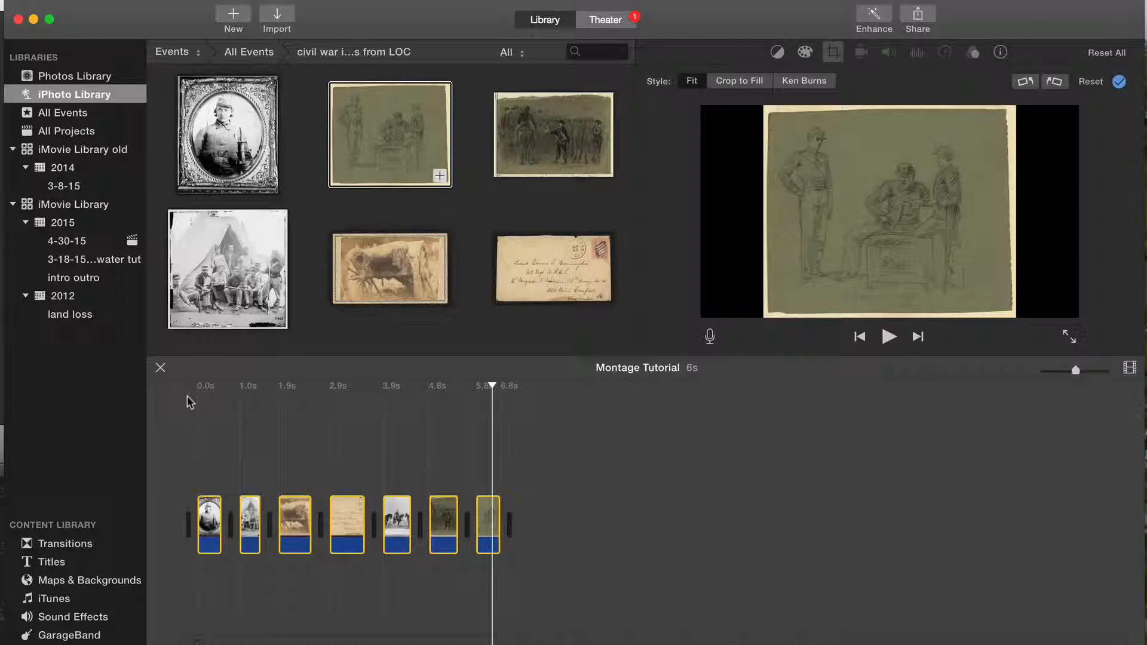
Step: Add a Cross Dissolve transition between the soldier portrait and the camp group photo, and play across it
click(71, 545)
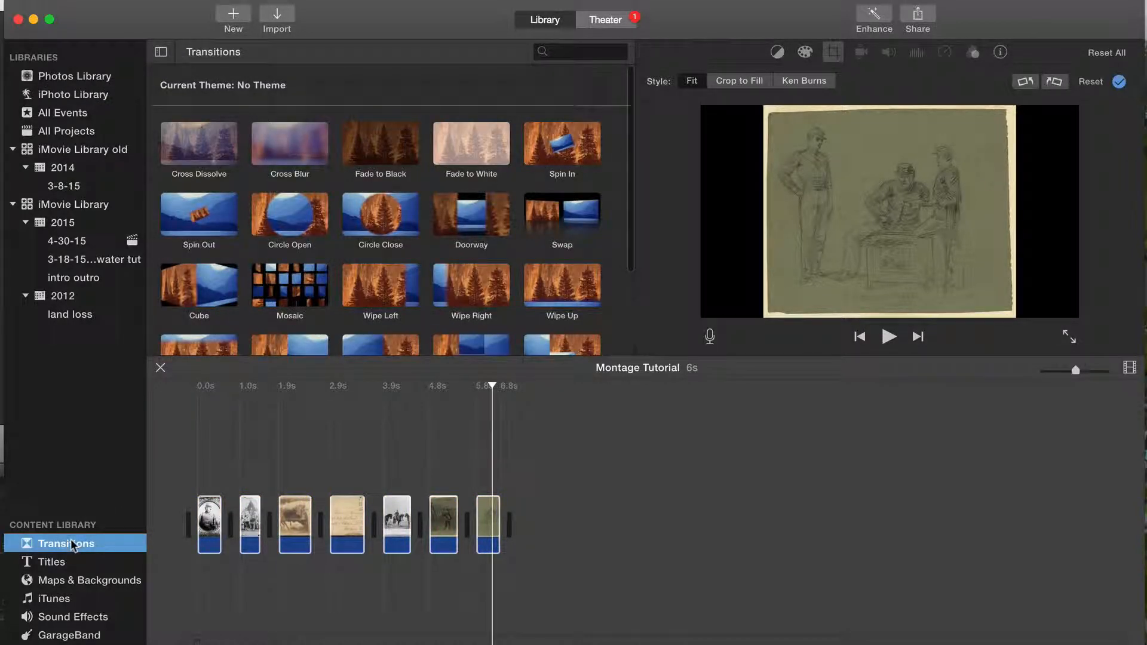
drag(199, 137, 224, 493)
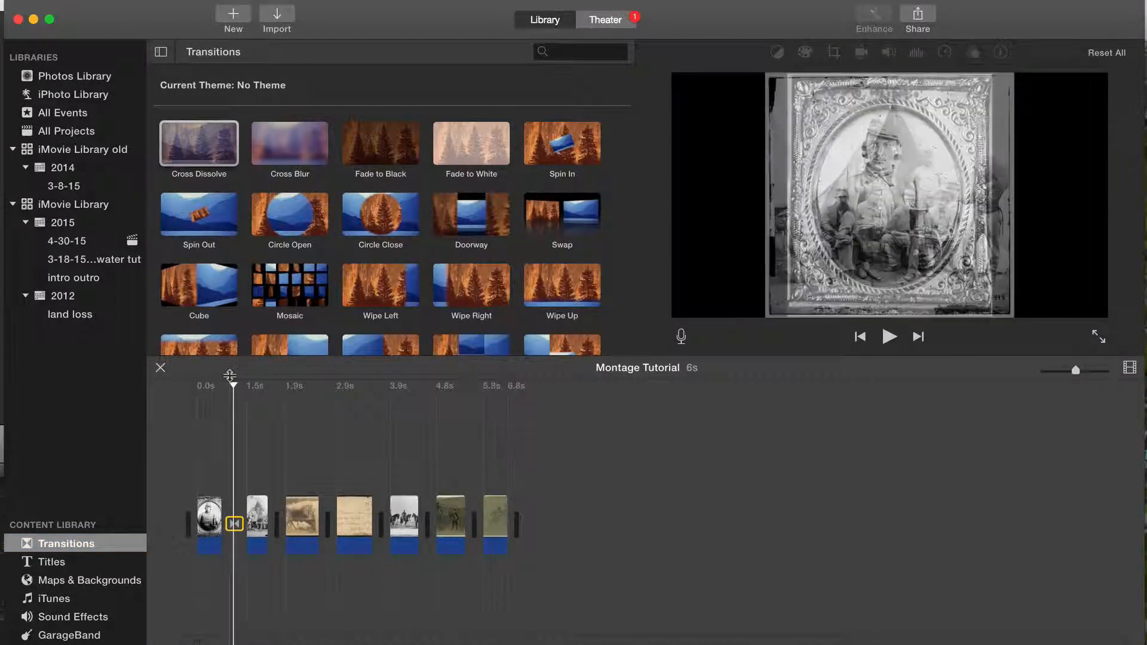
drag(233, 384, 211, 384)
key(space)
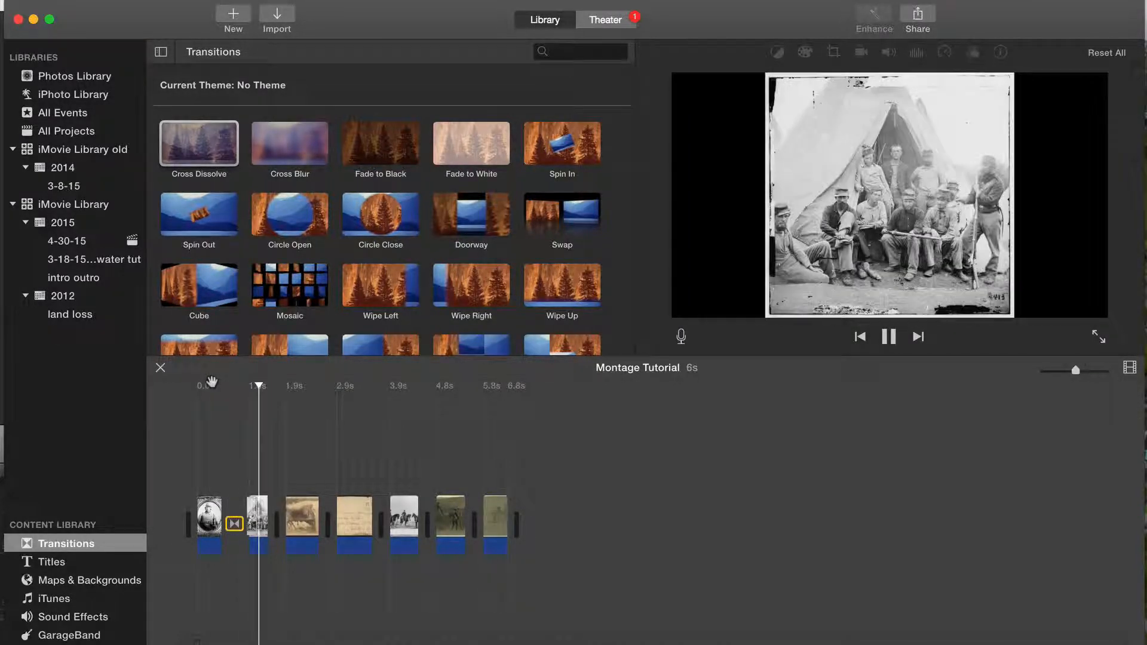
key(space)
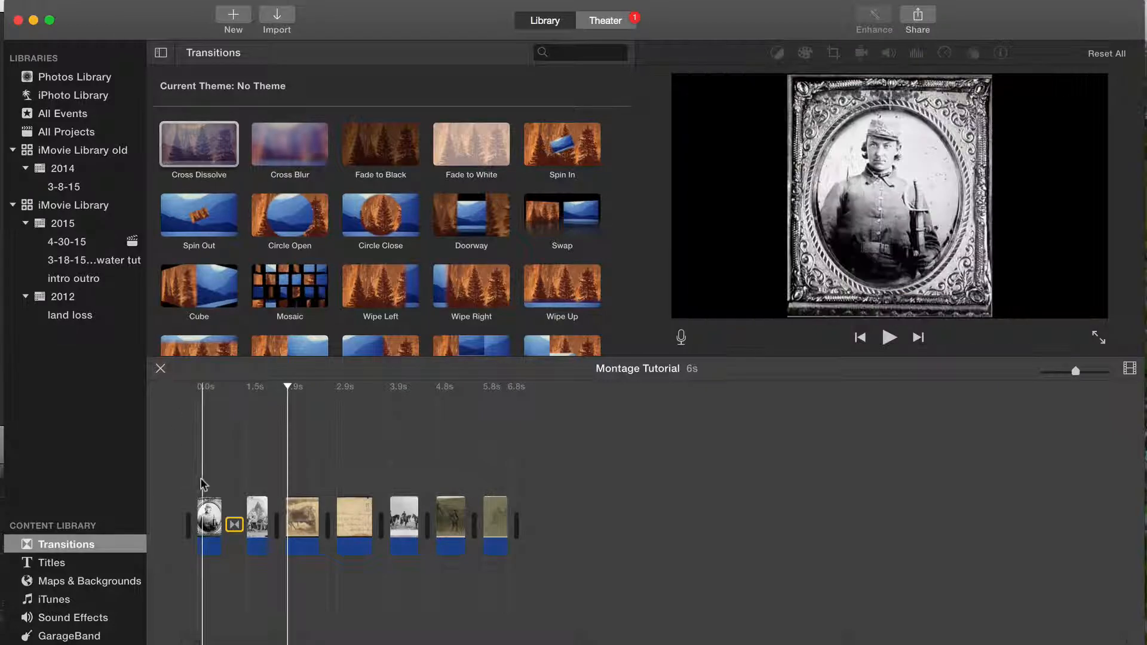
Step: Select all the clips from the soldier portrait to the last sketch, add cross dissolves to them, and play the movie from the start
click(207, 517)
shift+click(495, 521)
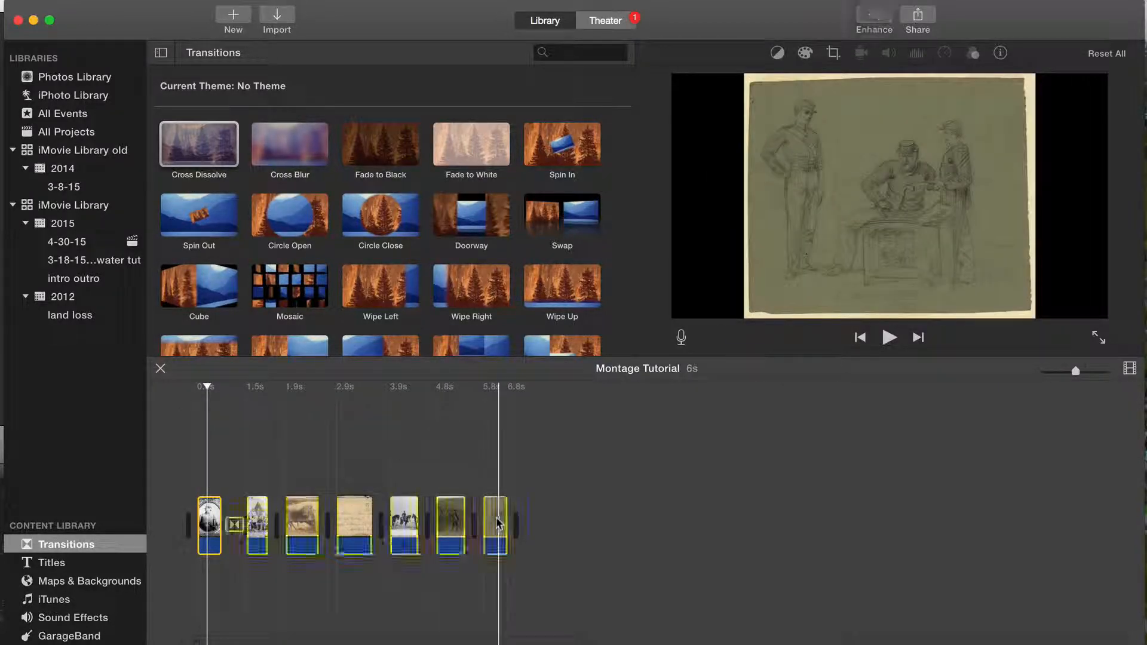
click(136, 0)
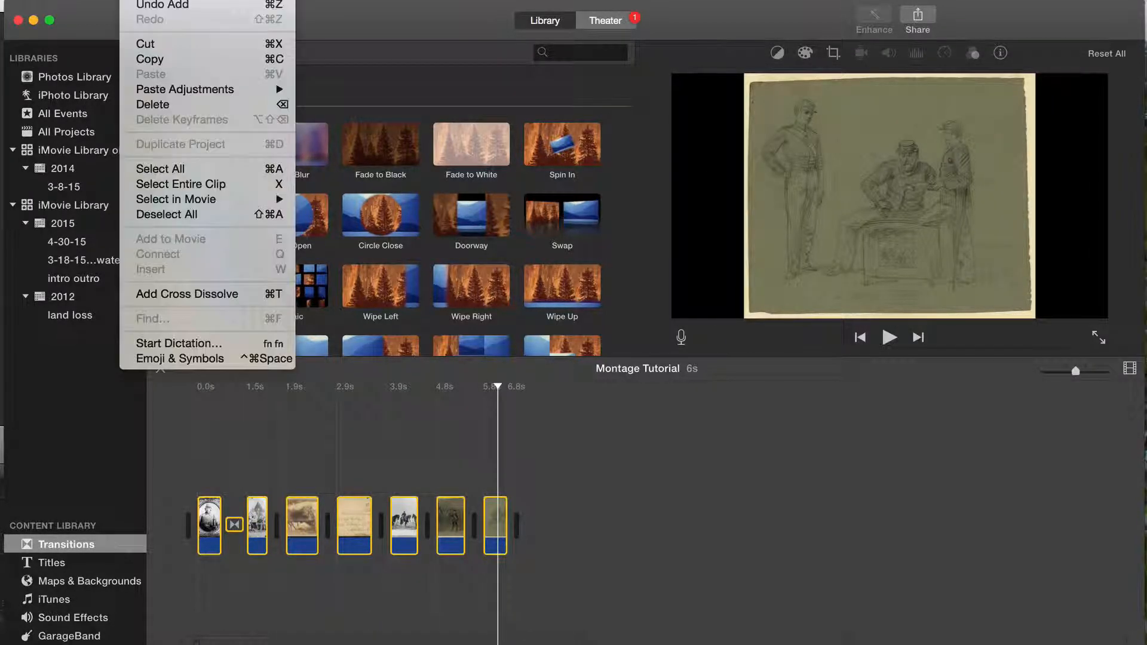
click(147, 293)
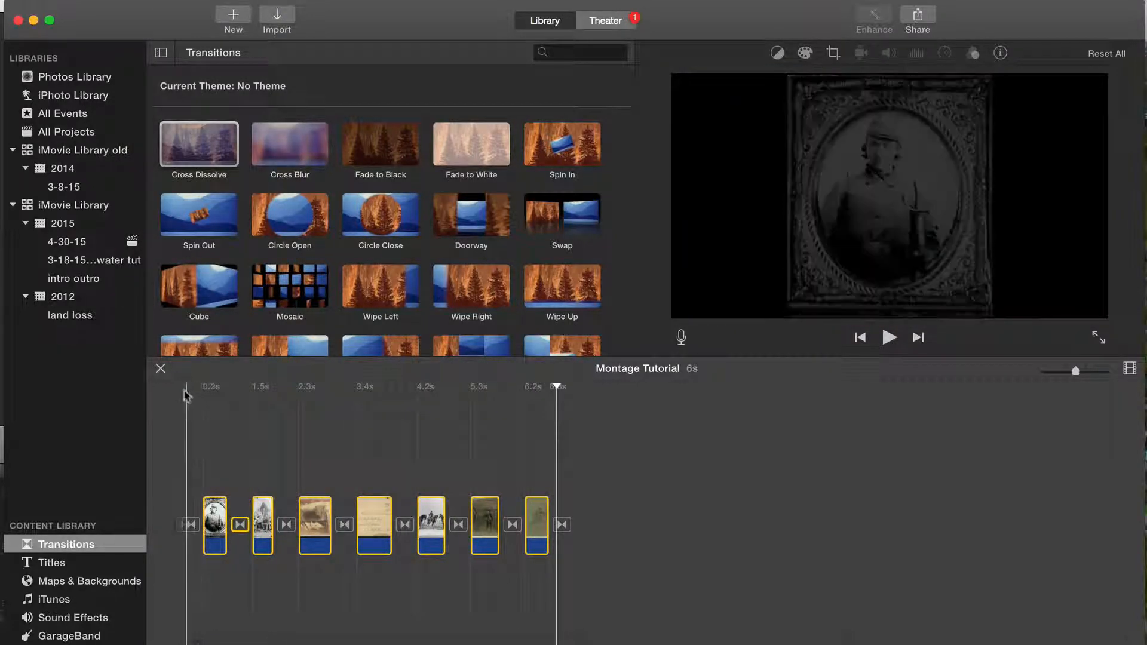
click(181, 386)
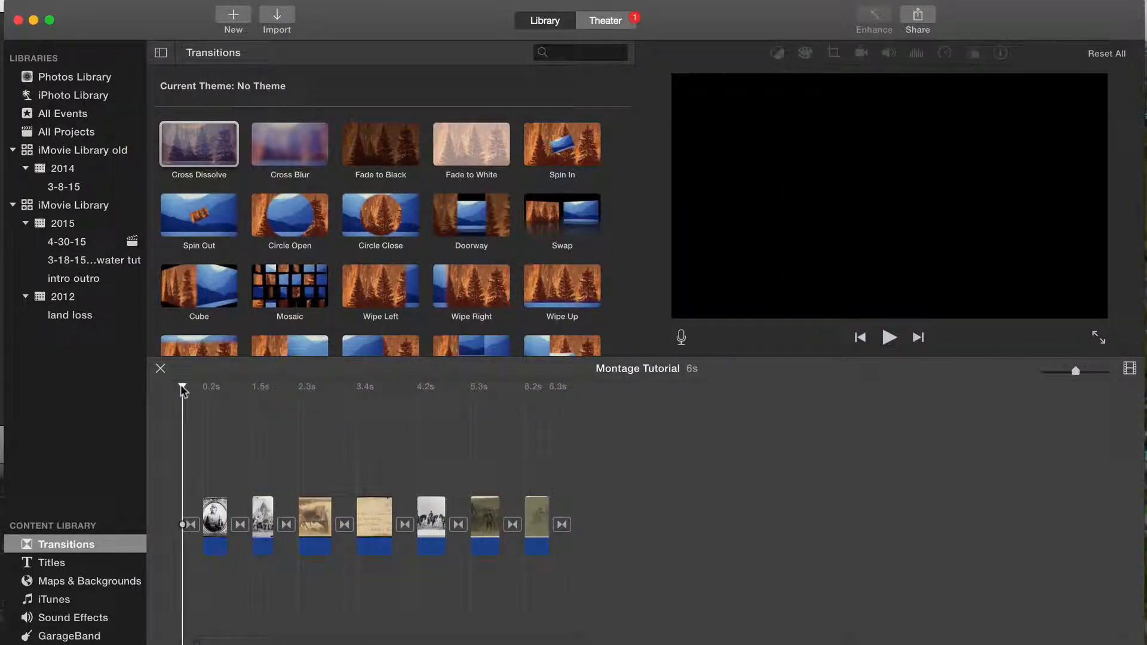
key(space)
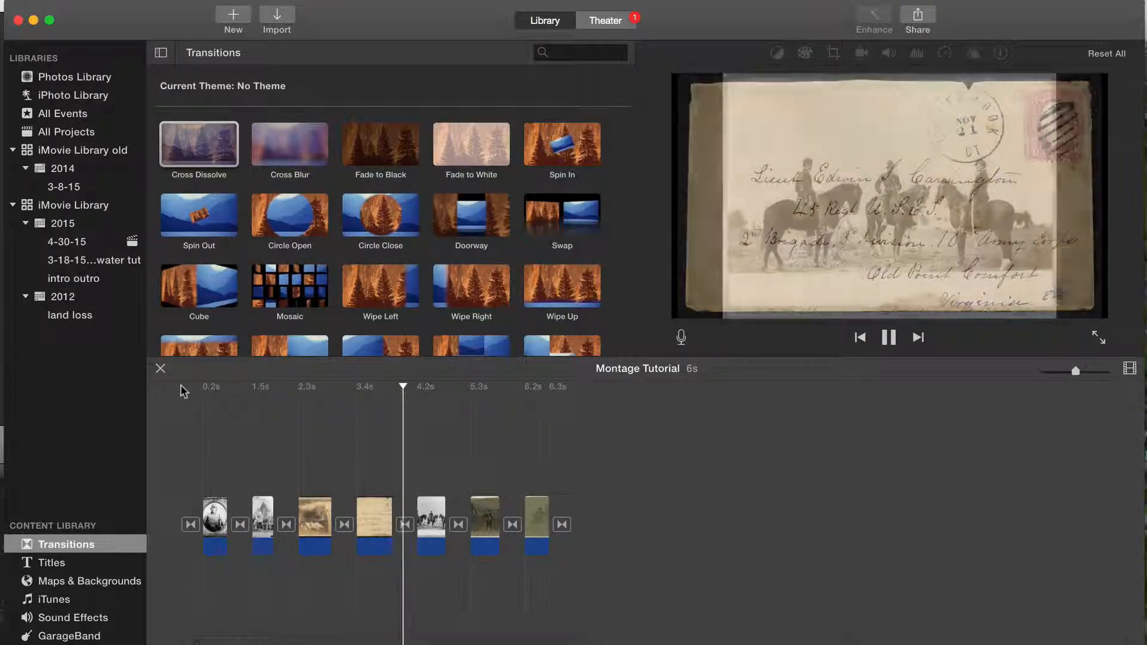
key(space)
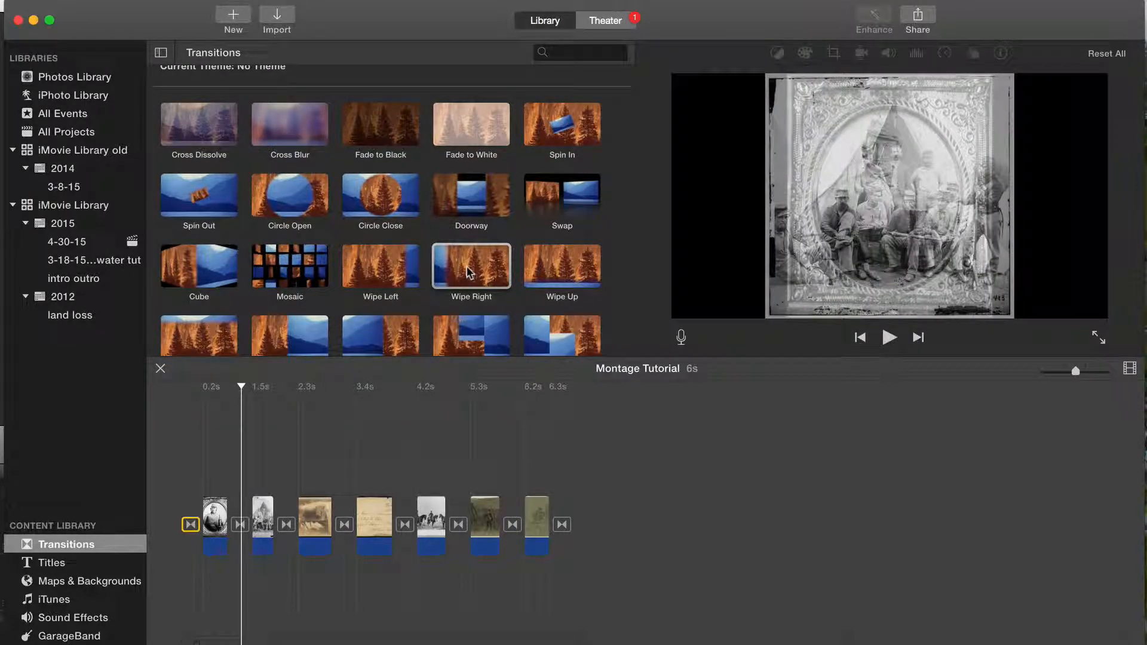
Step: Replace the transition between the soldier portrait and the camp group photo with Wipe Right, and play it
drag(468, 273, 240, 525)
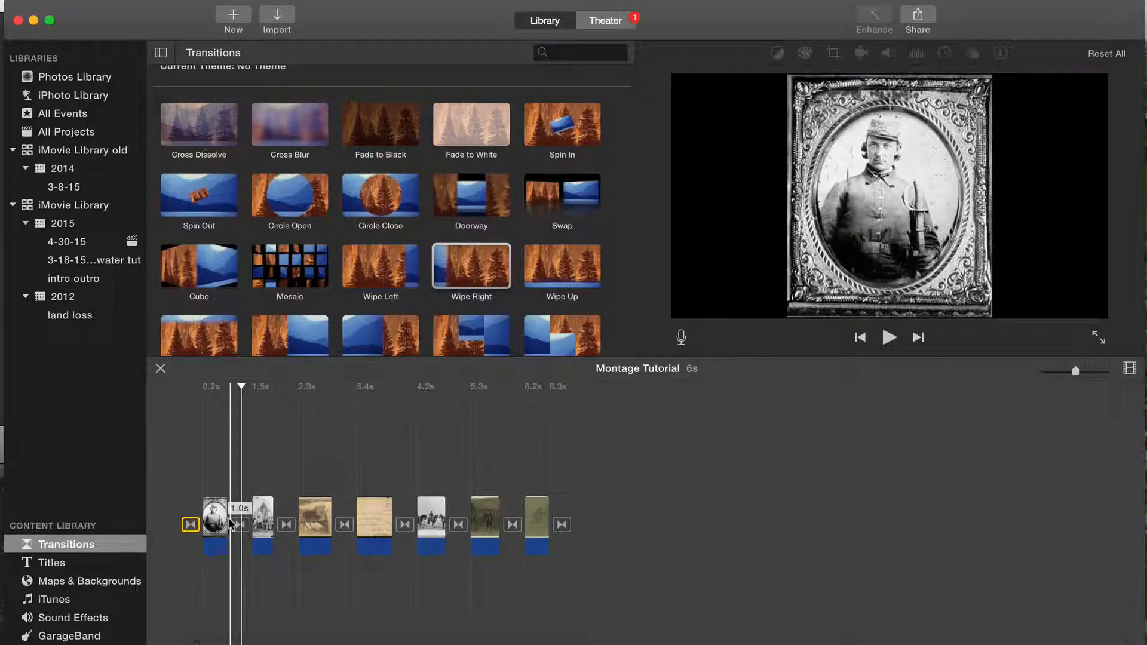
key(space)
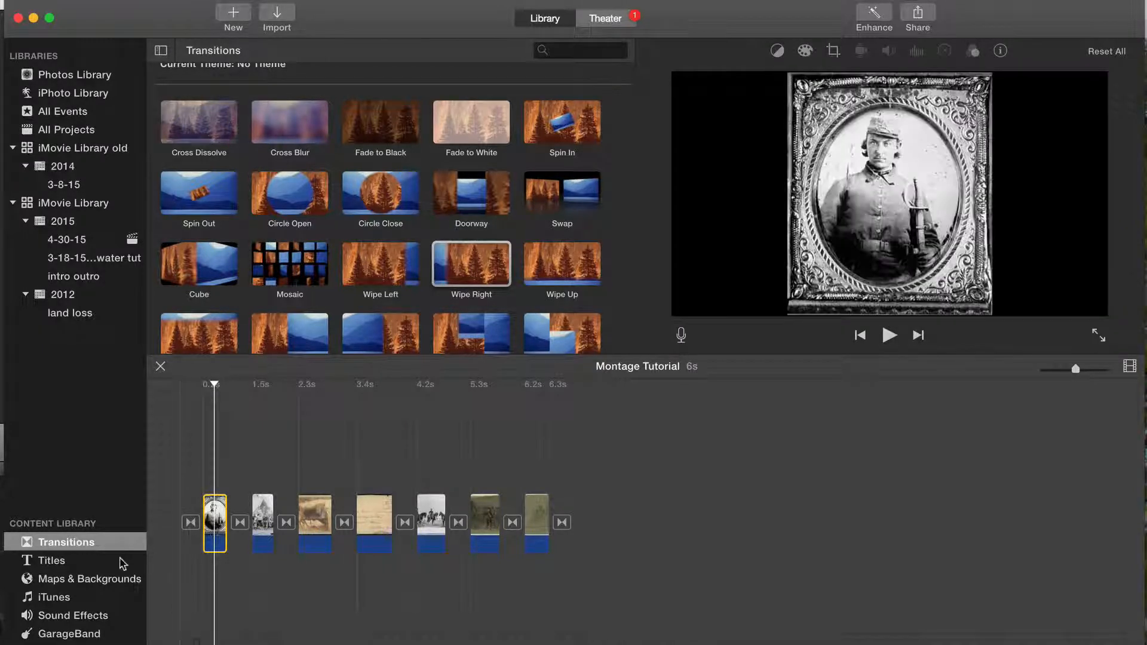
Step: Add a Soft Bar - Black title over the soldier portrait reading "Images from the Library of Congress" with the description "The Civil War Collection"
click(69, 564)
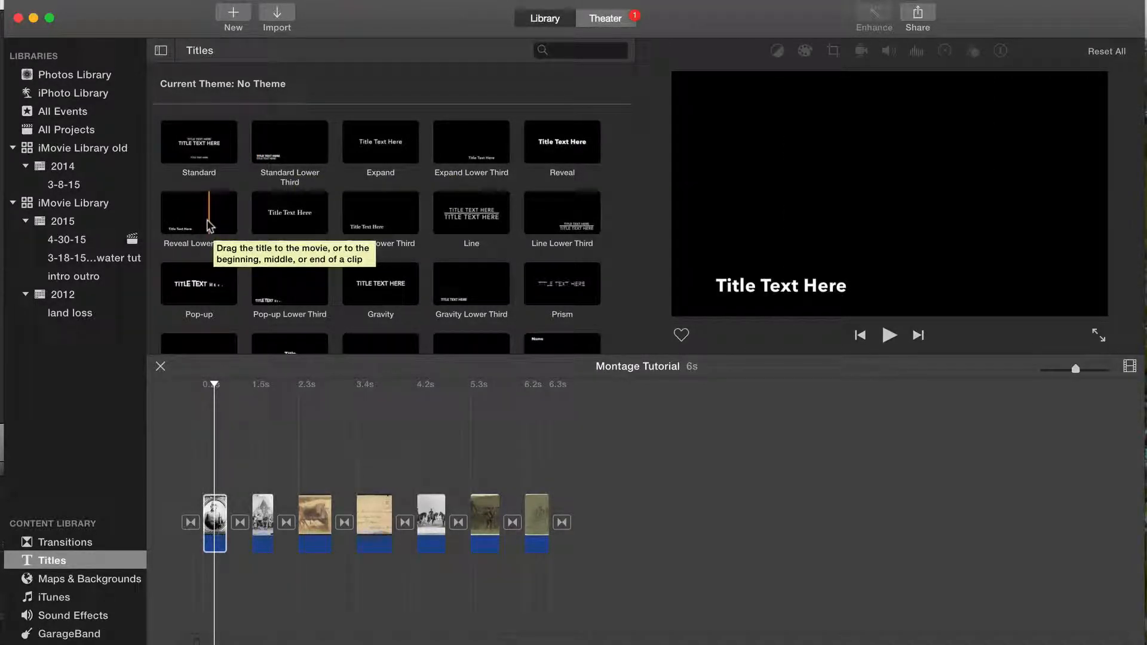
scroll(209, 226, down, 10)
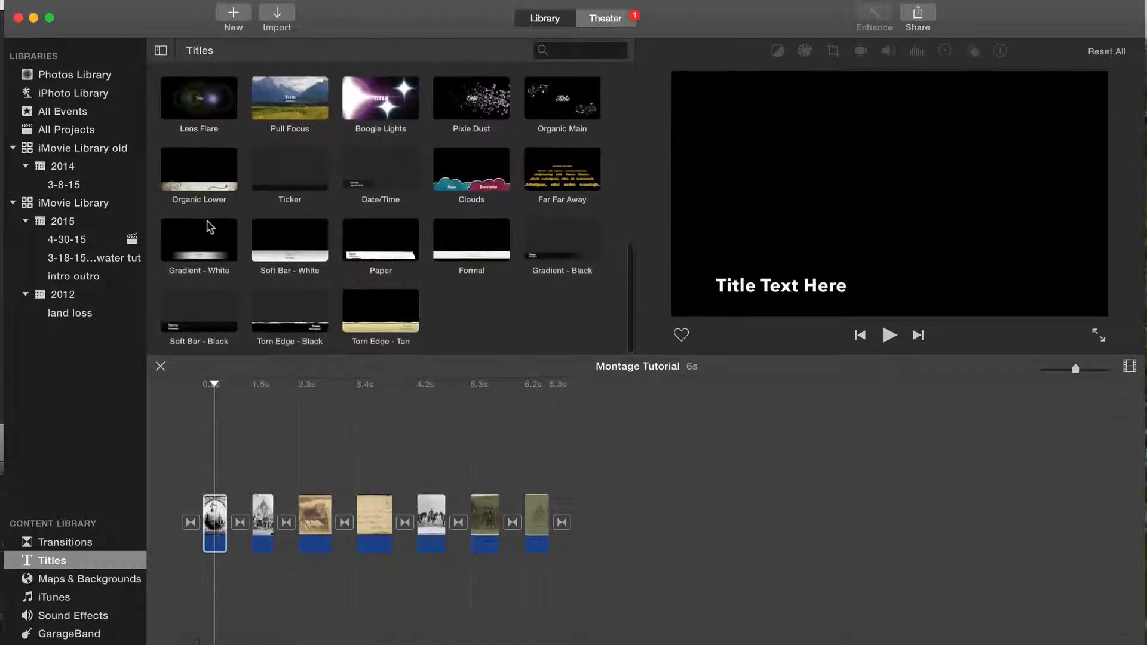
click(204, 315)
drag(204, 315, 203, 465)
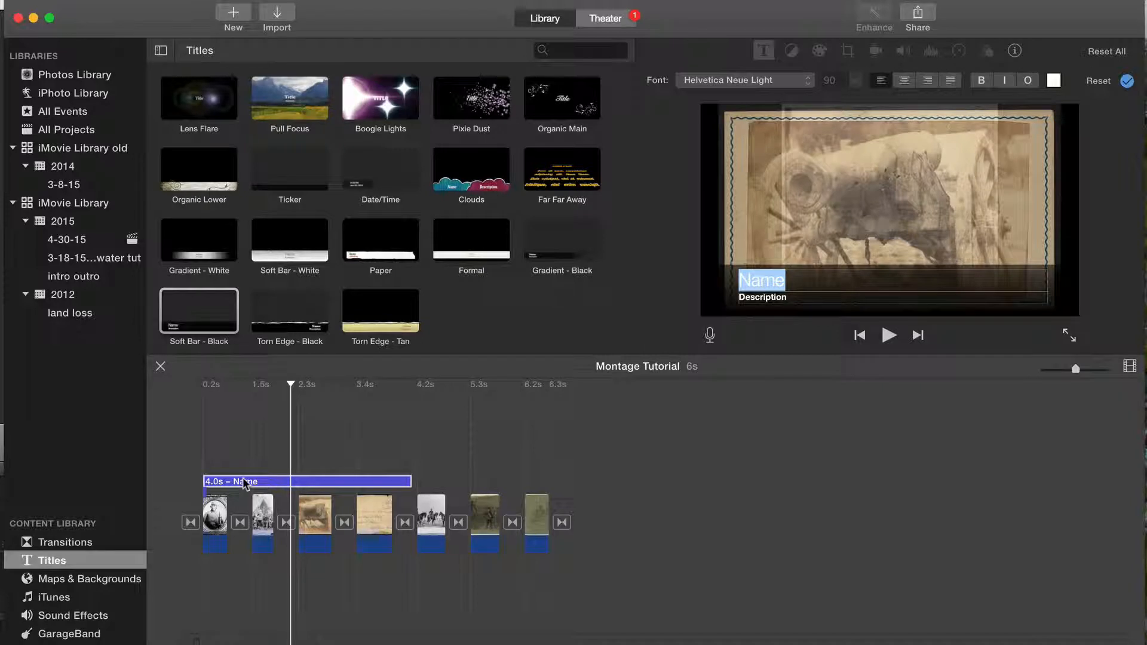
text(Ima)
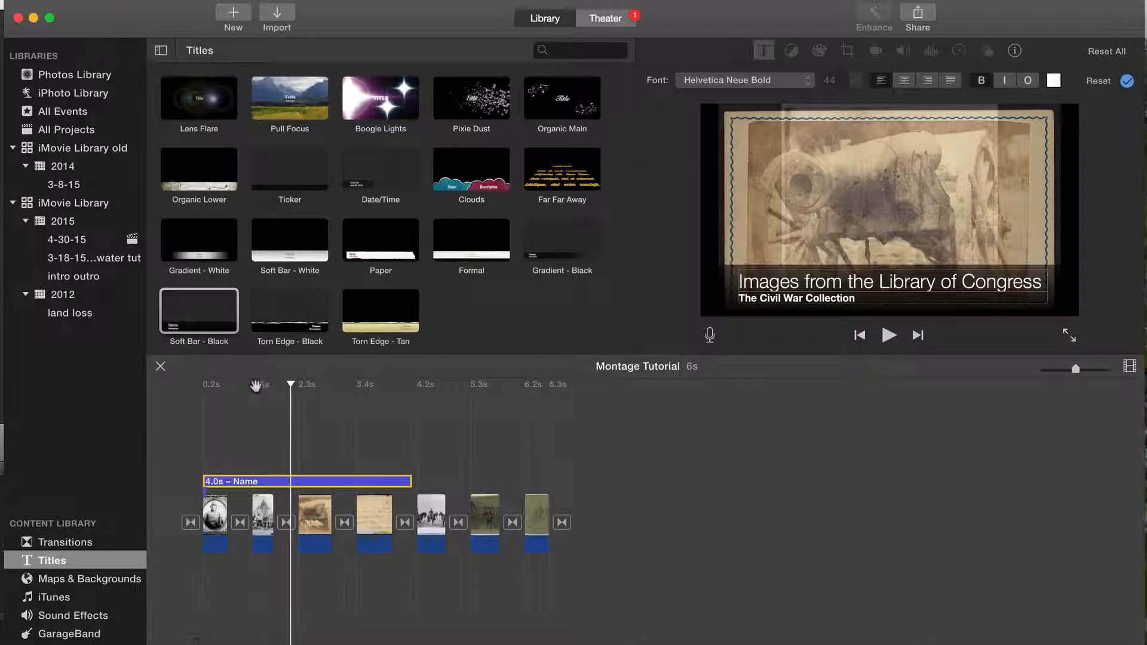
Step: Shorten the opening title to 2.1 s and play the titled part of the movie from the start
drag(289, 379, 205, 382)
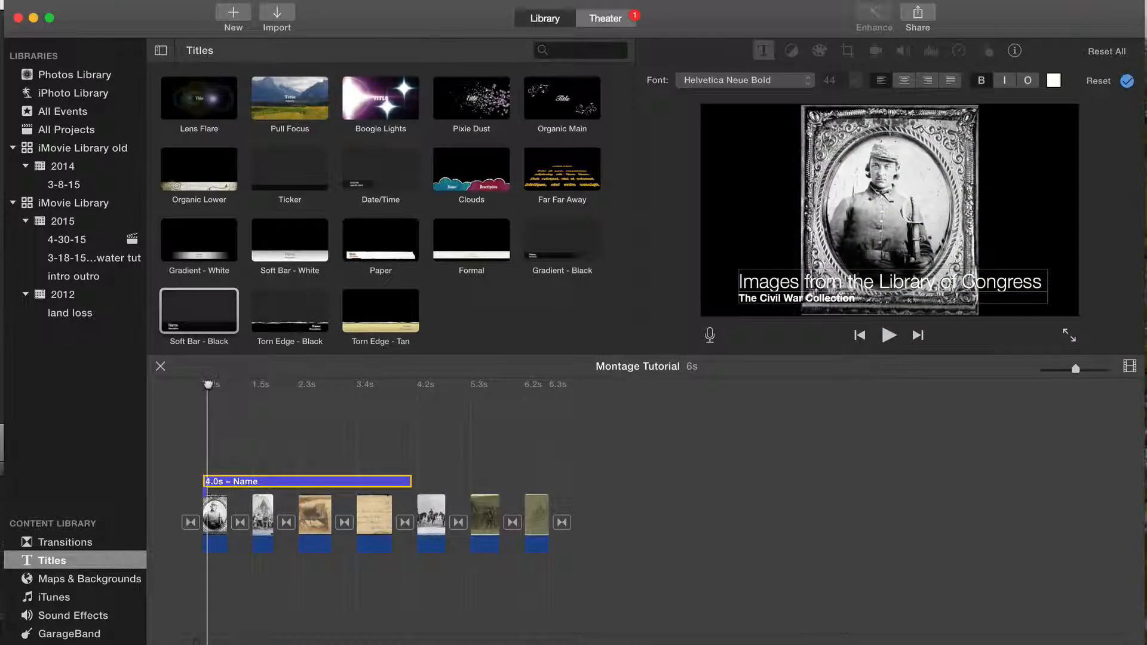
key(space)
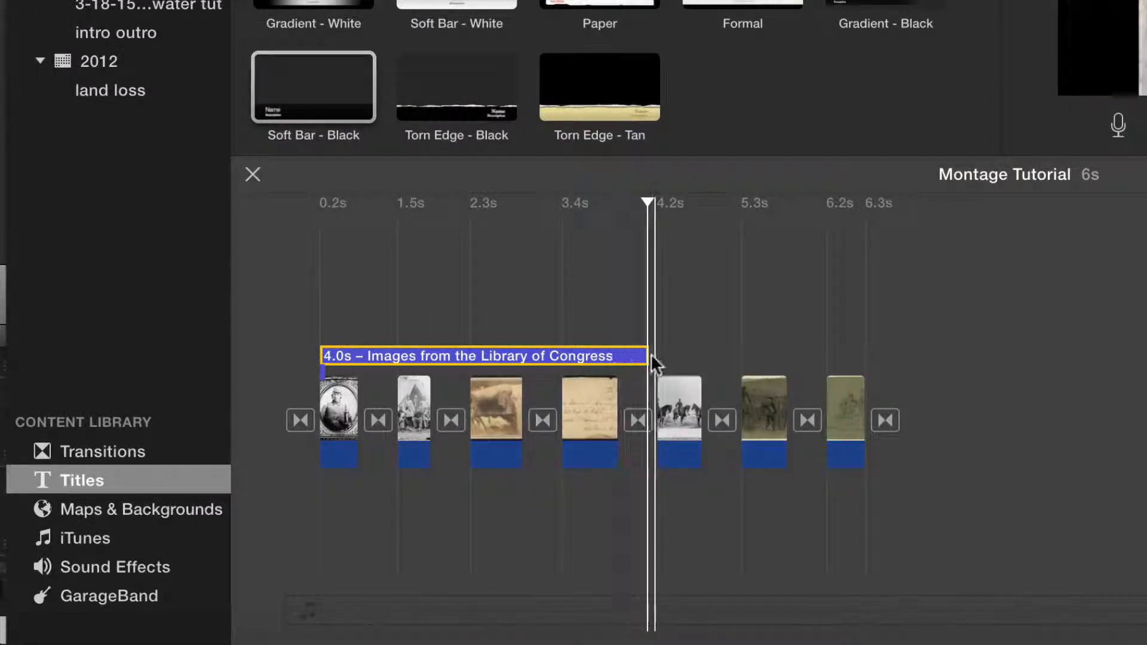
drag(654, 357, 468, 358)
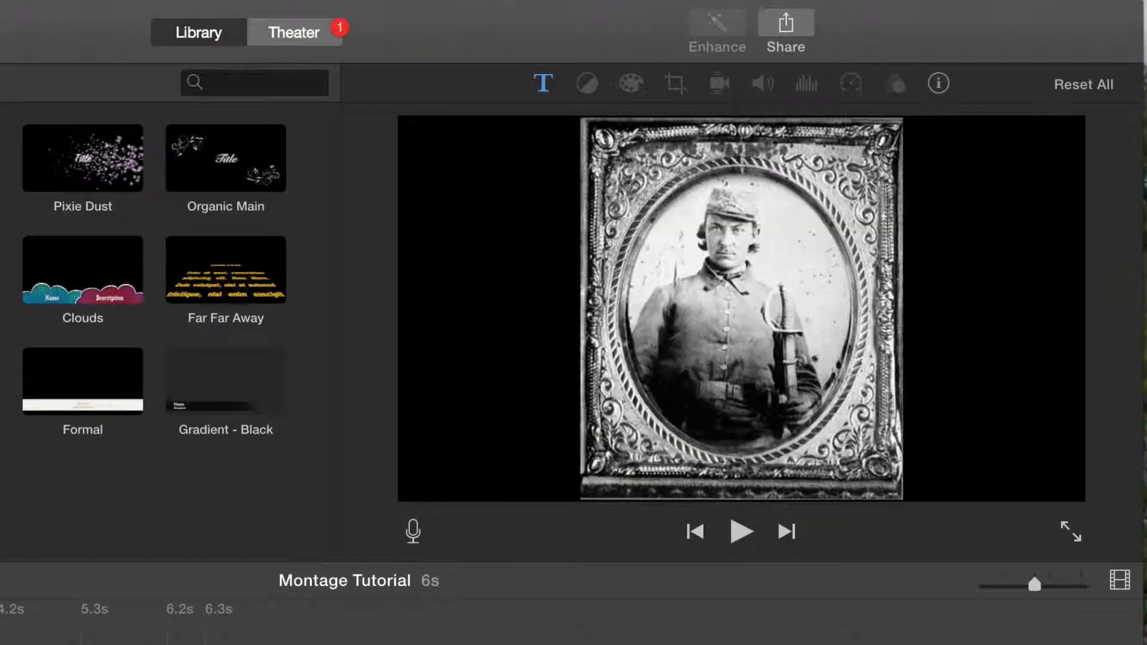
key(space)
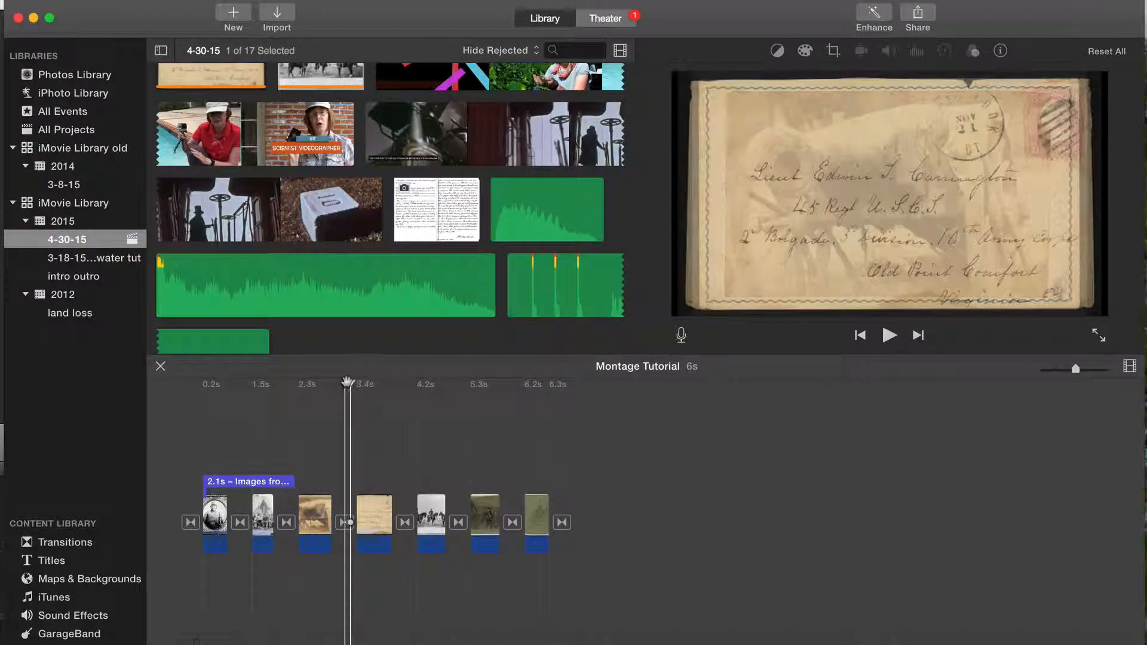
Step: Append the film clip, ending its selection at the silhouette in the top hat, after the last sketch and play it
drag(347, 381, 573, 384)
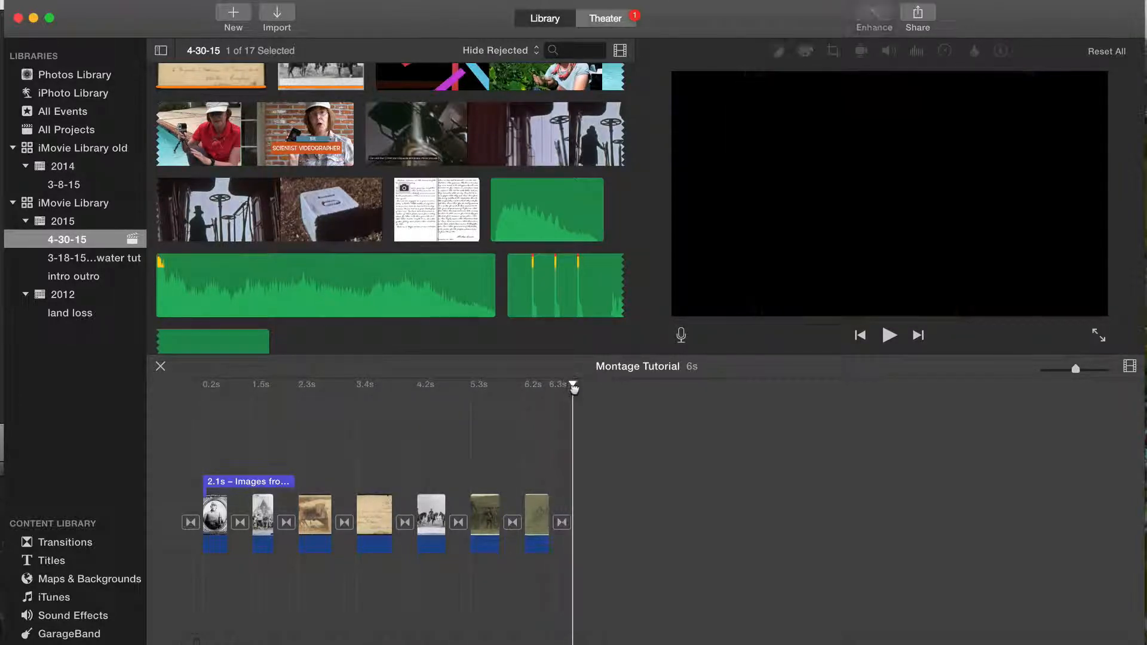
click(432, 131)
drag(385, 206, 252, 218)
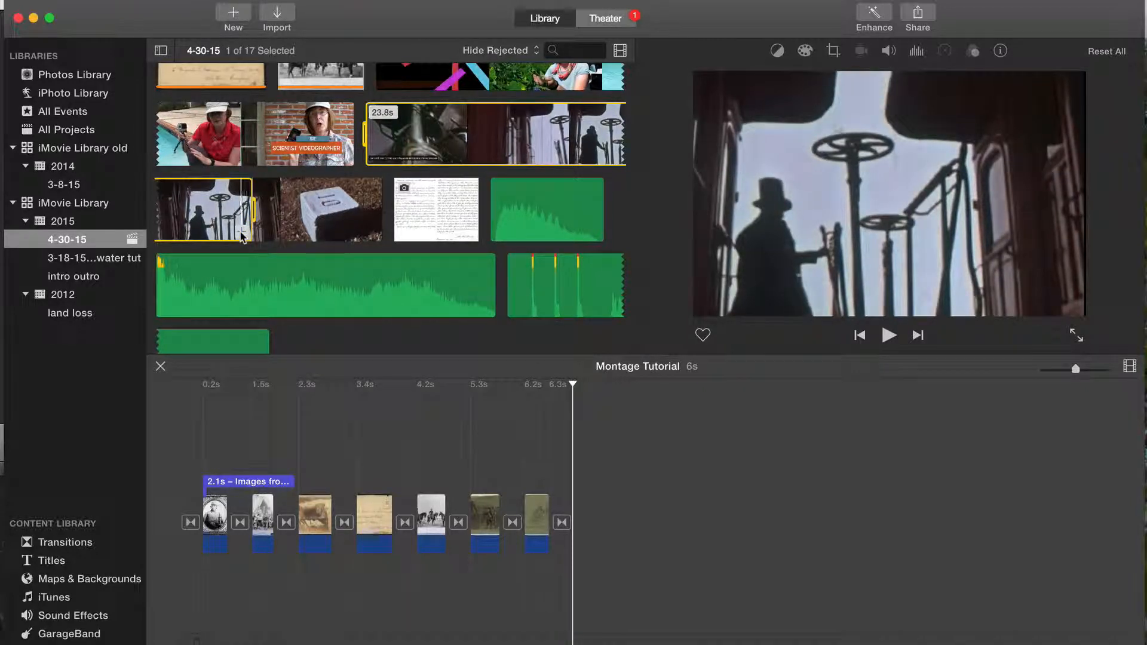
key(e)
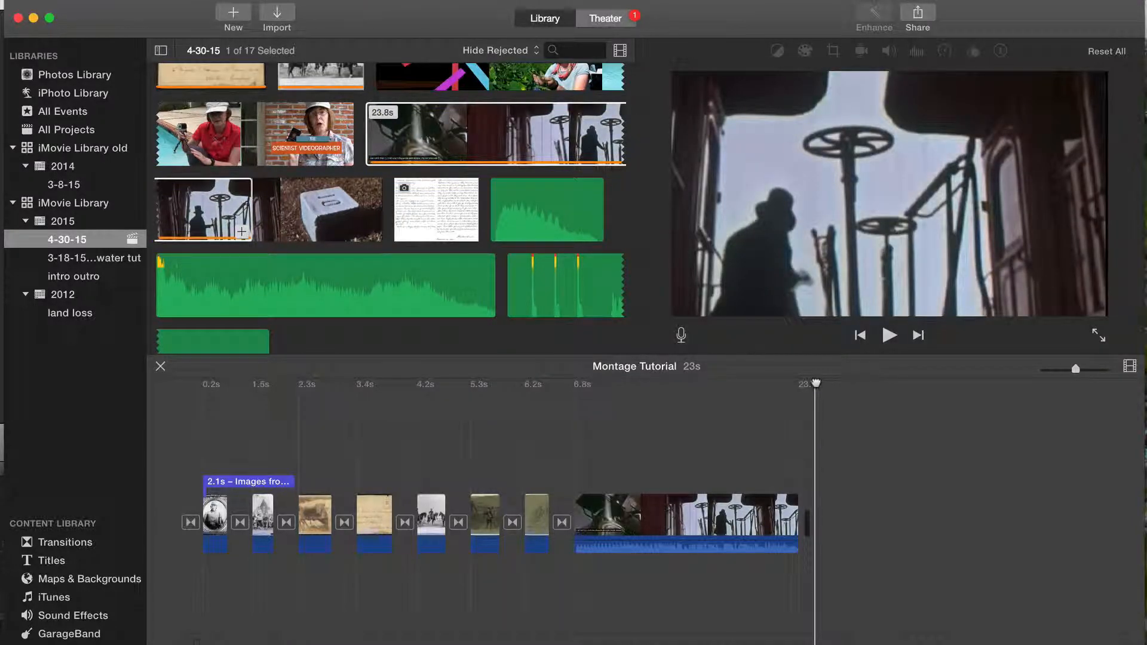
key(space)
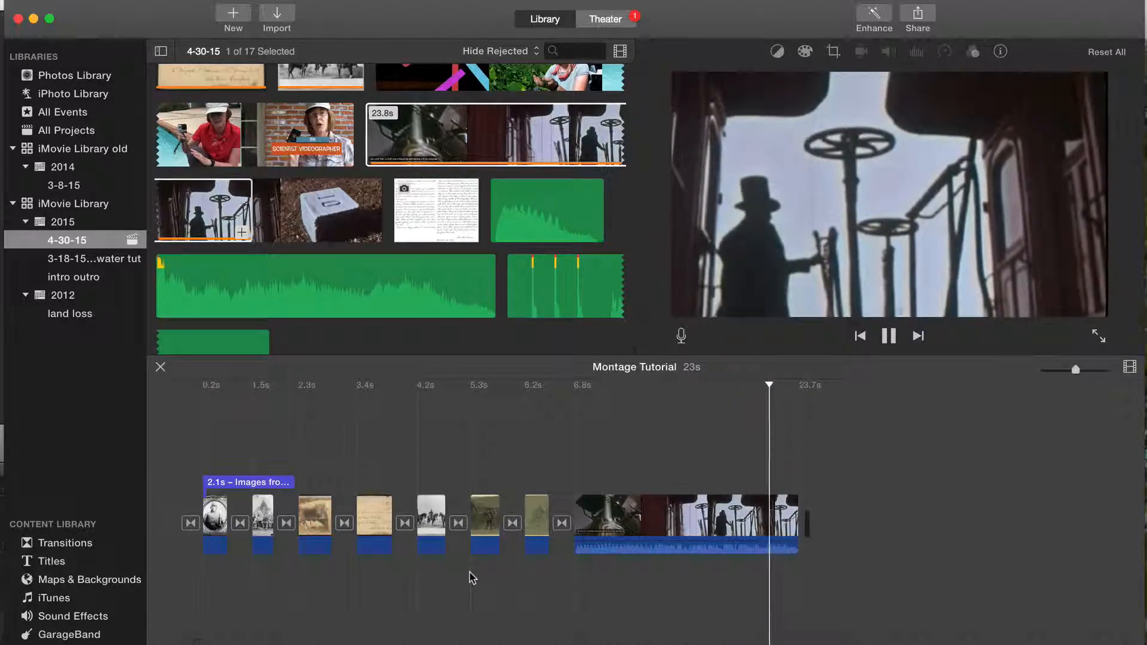
key(space)
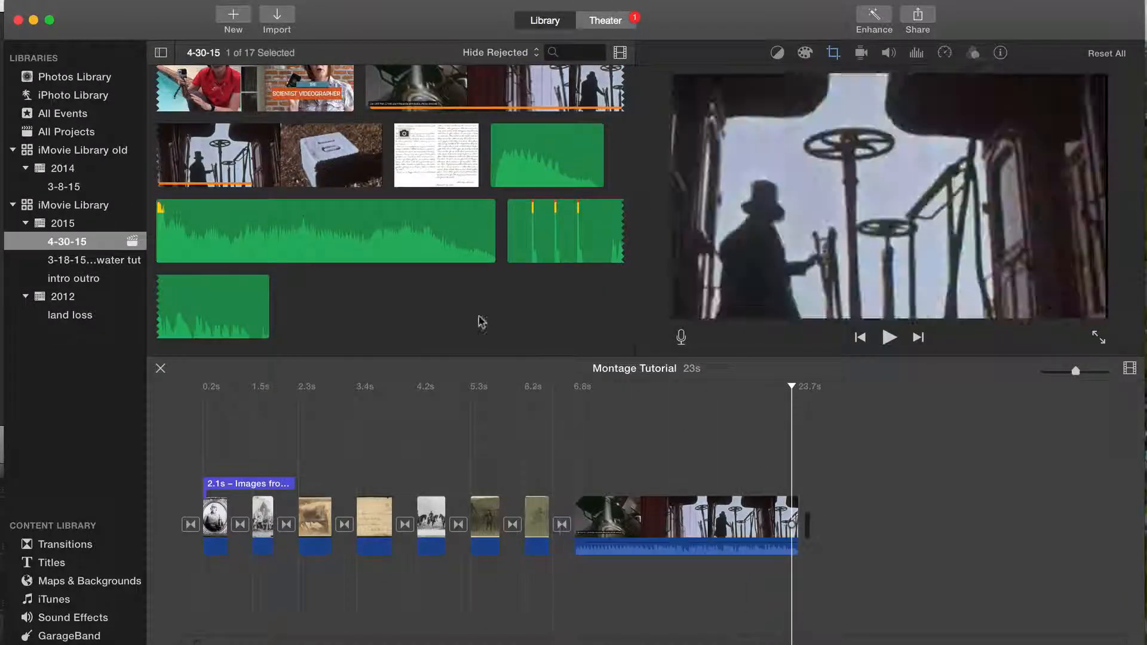
Step: Append the crowd photo from the 4-30-15 event to the end of the movie, after the film clip
scroll(481, 324, up, 3)
scroll(482, 324, up, 10)
scroll(481, 324, up, 2)
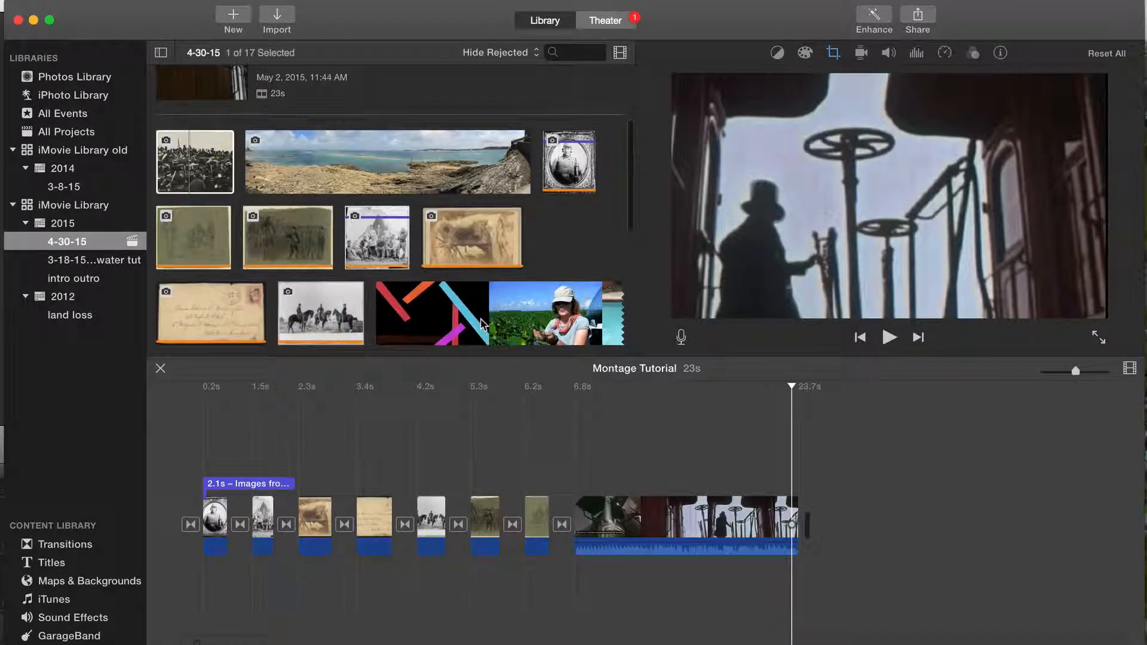
click(206, 167)
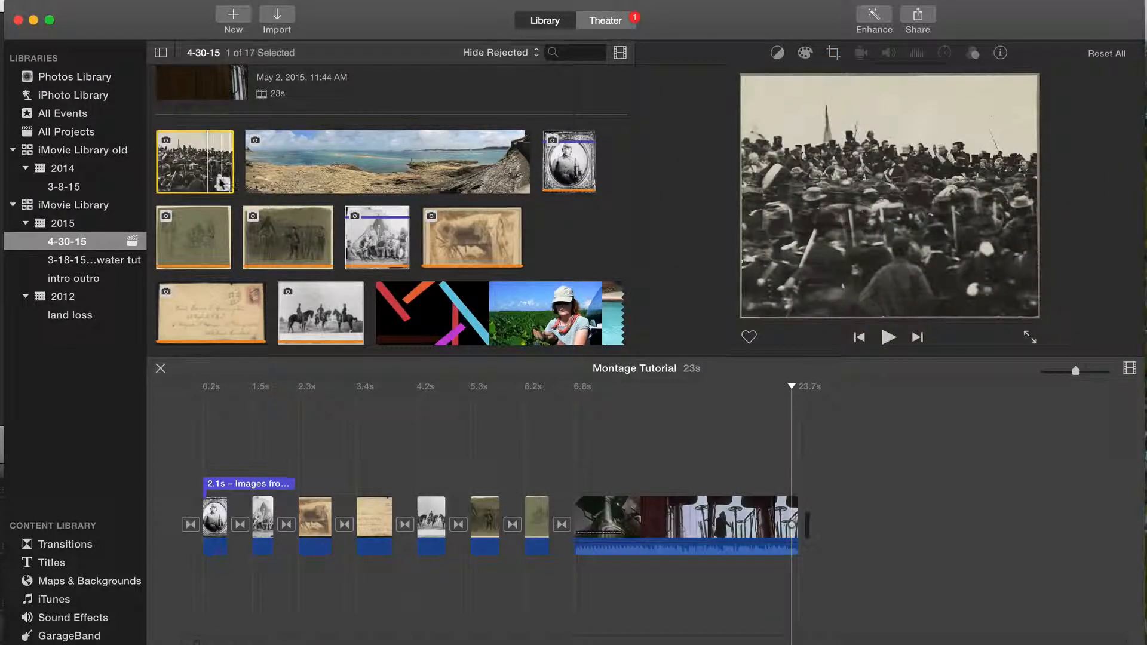
click(223, 183)
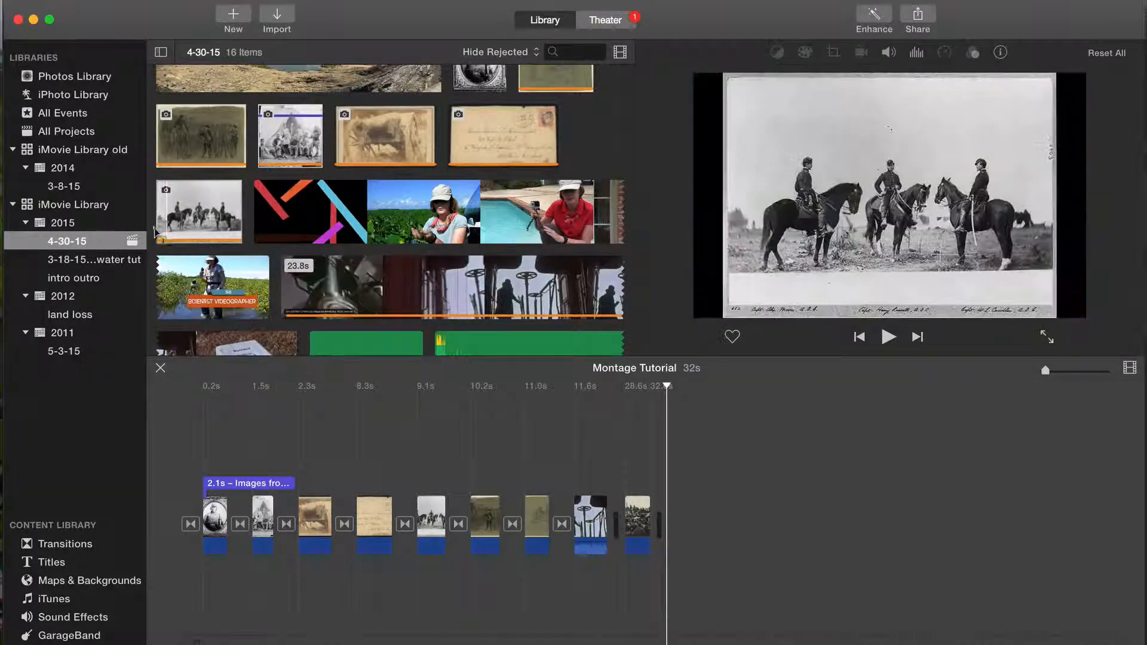
Step: Look through the media in the iPhoto Library, the 3-8-15 event and the 2015 events
click(91, 99)
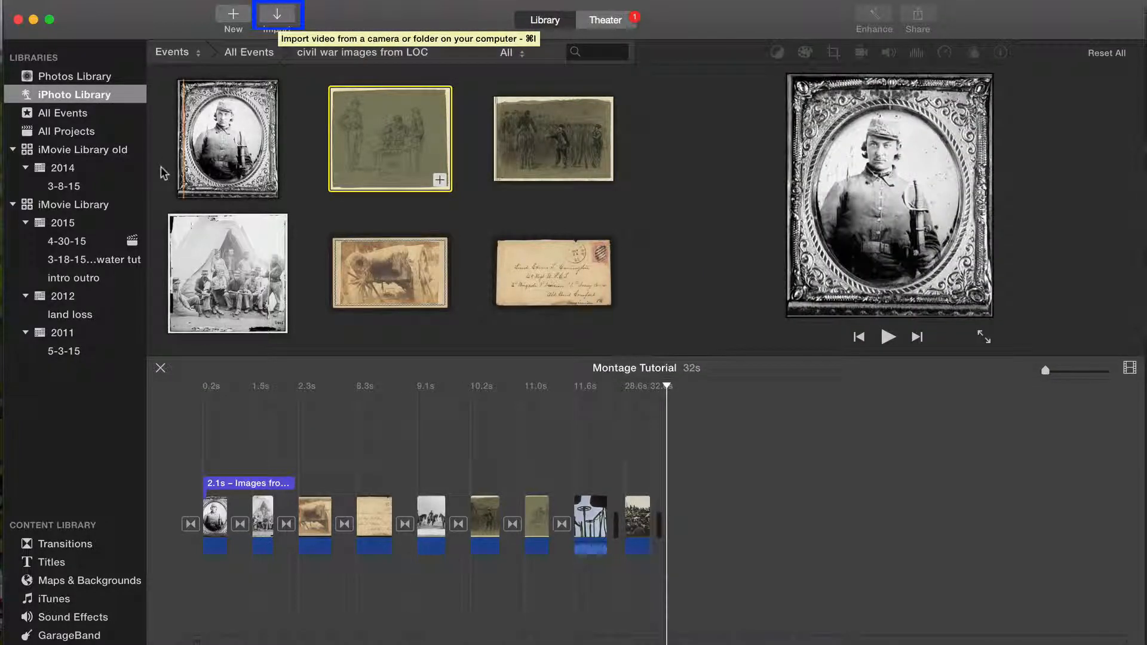
click(80, 190)
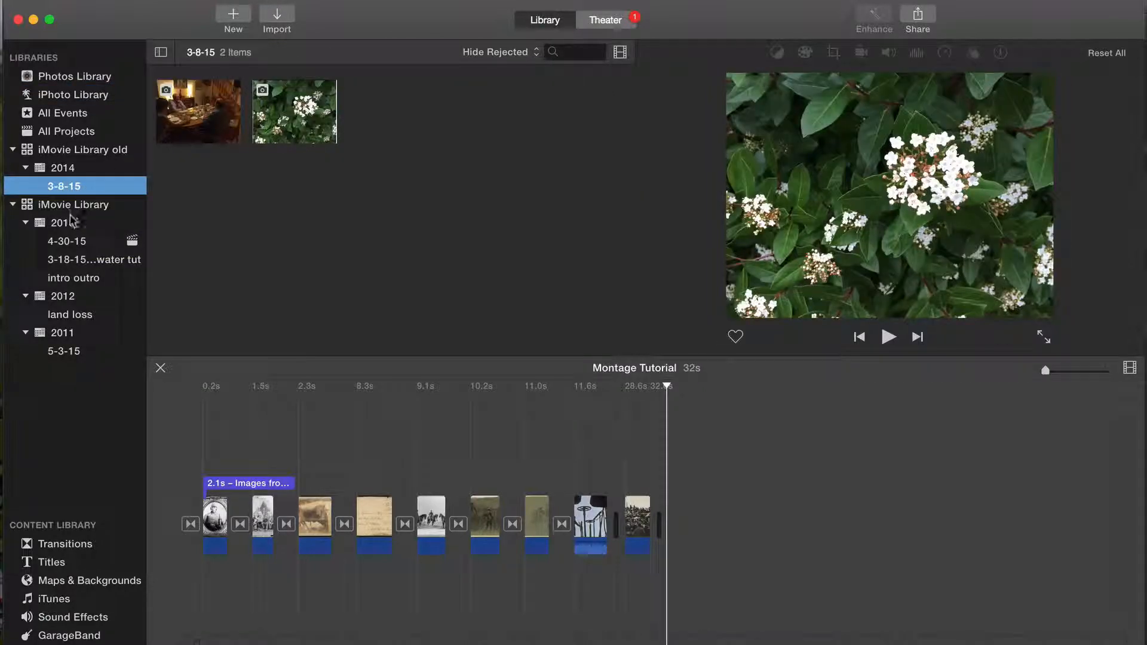
click(63, 223)
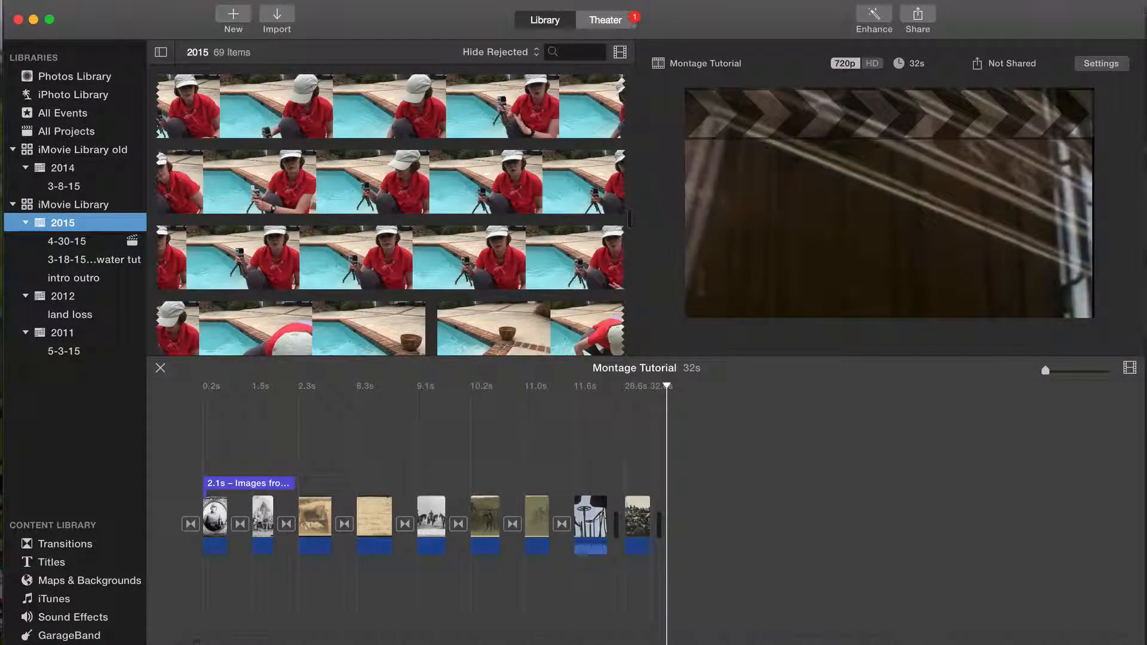
Step: Create a new event under 2015 in iMovie Library and open the media import for it
click(106, 0)
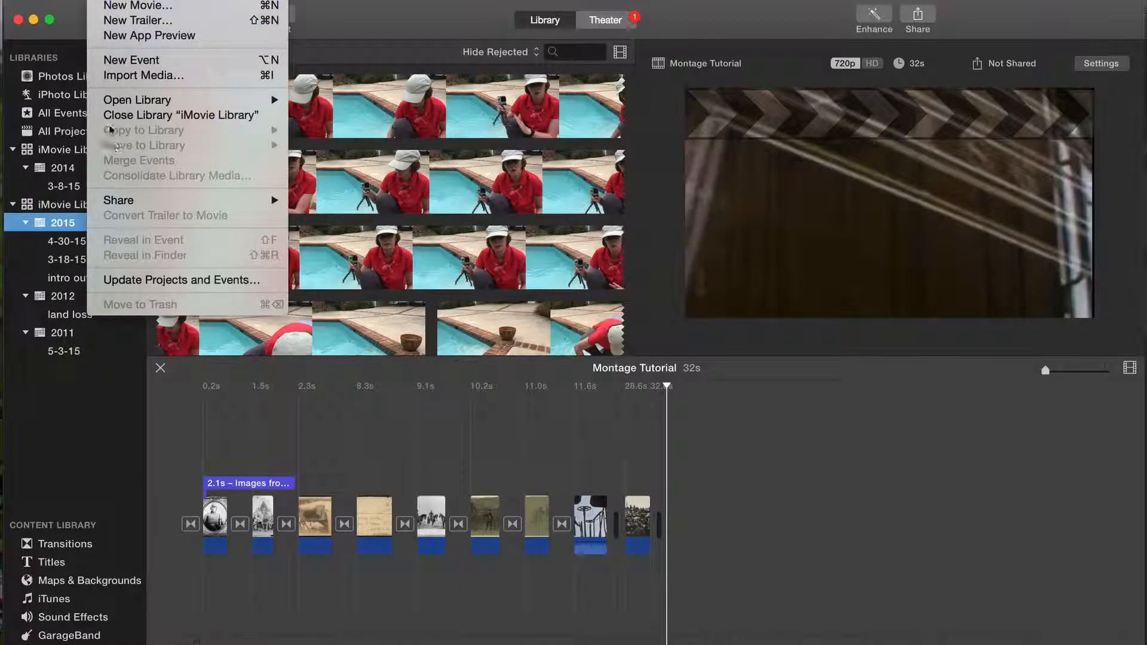
click(128, 60)
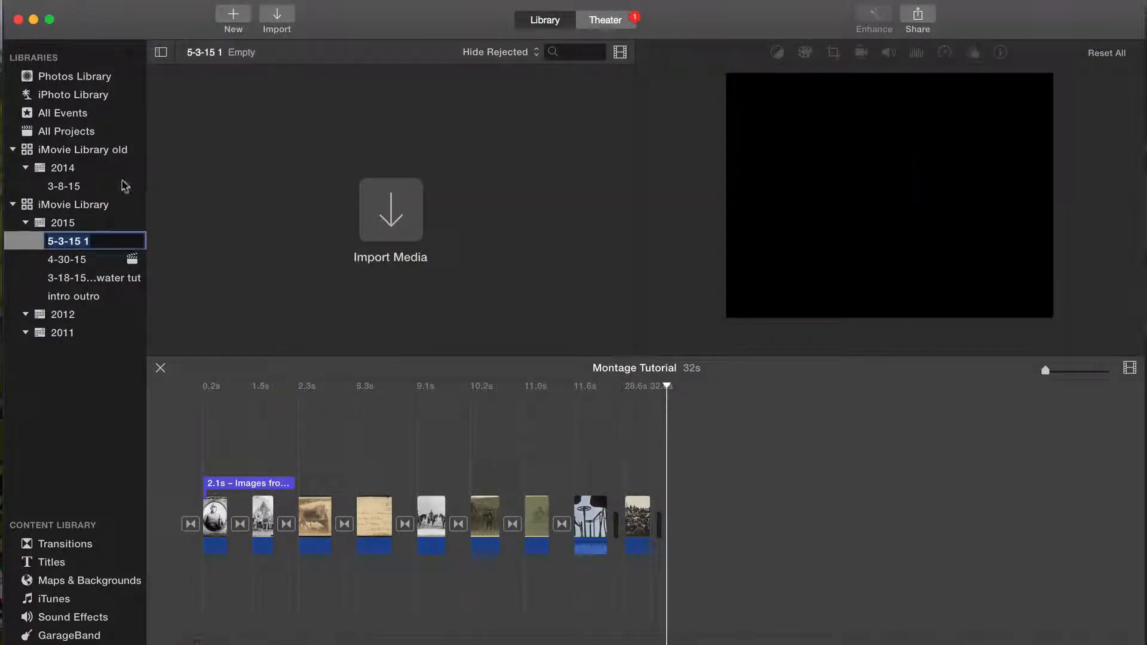
click(392, 232)
click(389, 216)
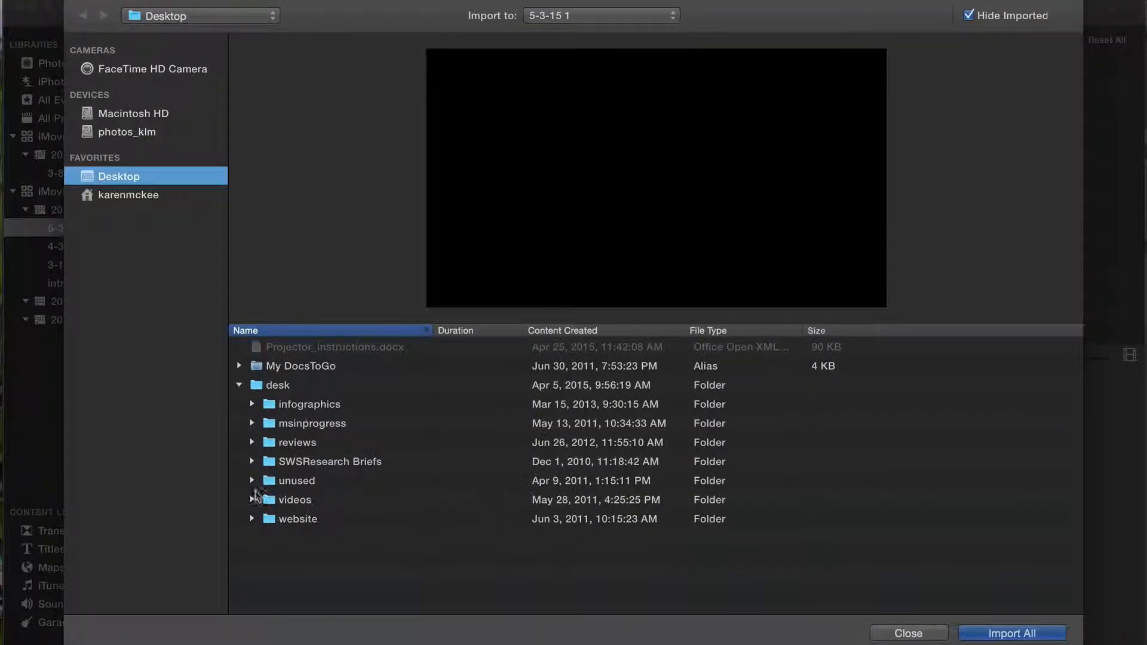
Step: Import the 1198px-Presidents_Abraha... image from the desktop's desk/videos/Montage video tutorial folder into the new event
click(252, 500)
scroll(254, 504, down, 5)
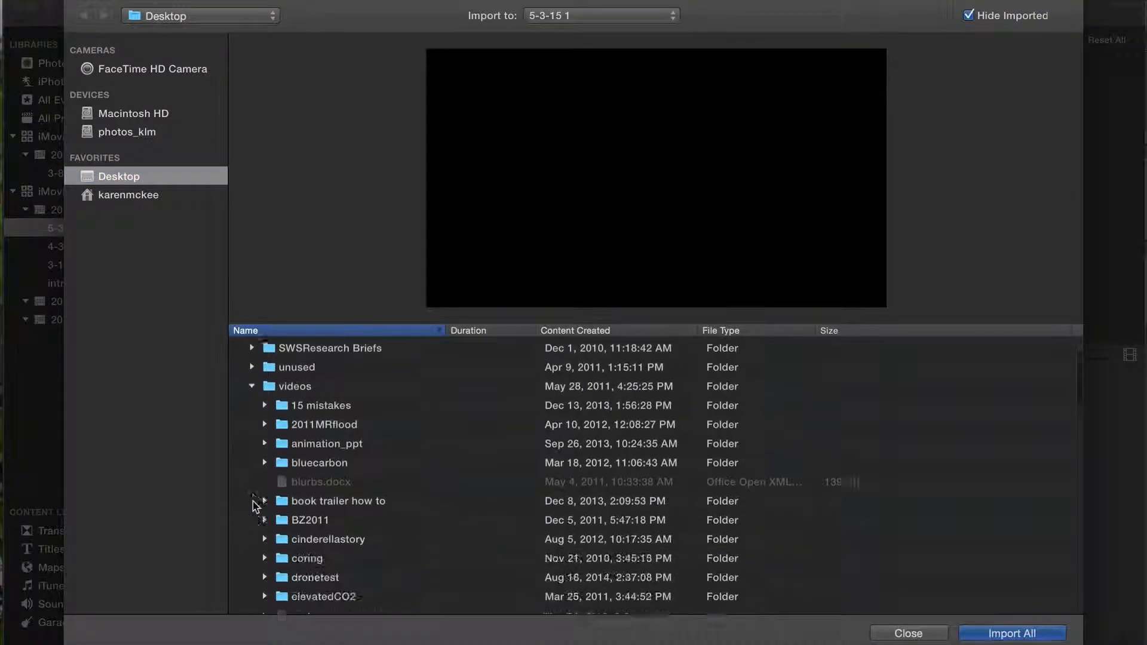
scroll(255, 507, down, 8)
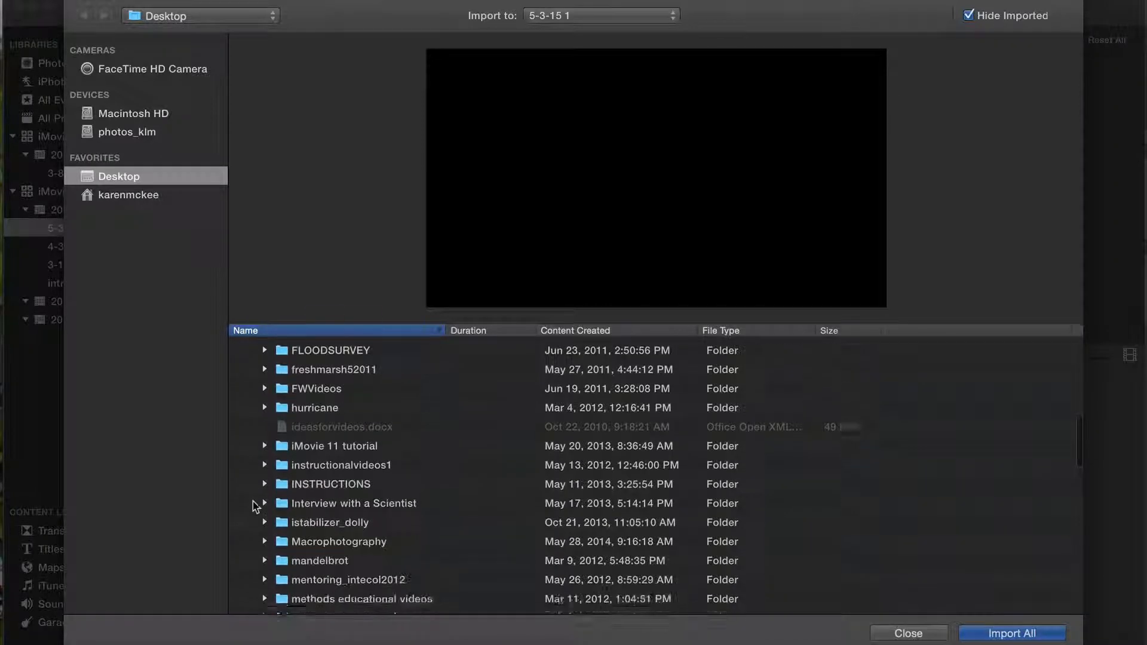
scroll(256, 506, down, 3)
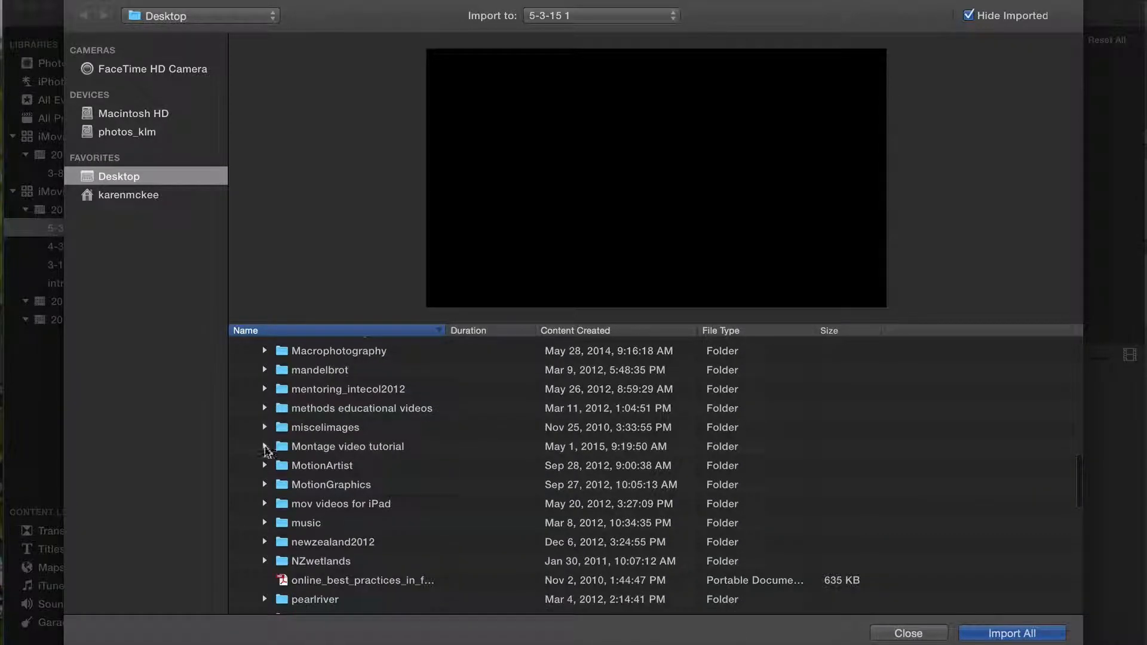
click(265, 448)
scroll(266, 448, down, 1)
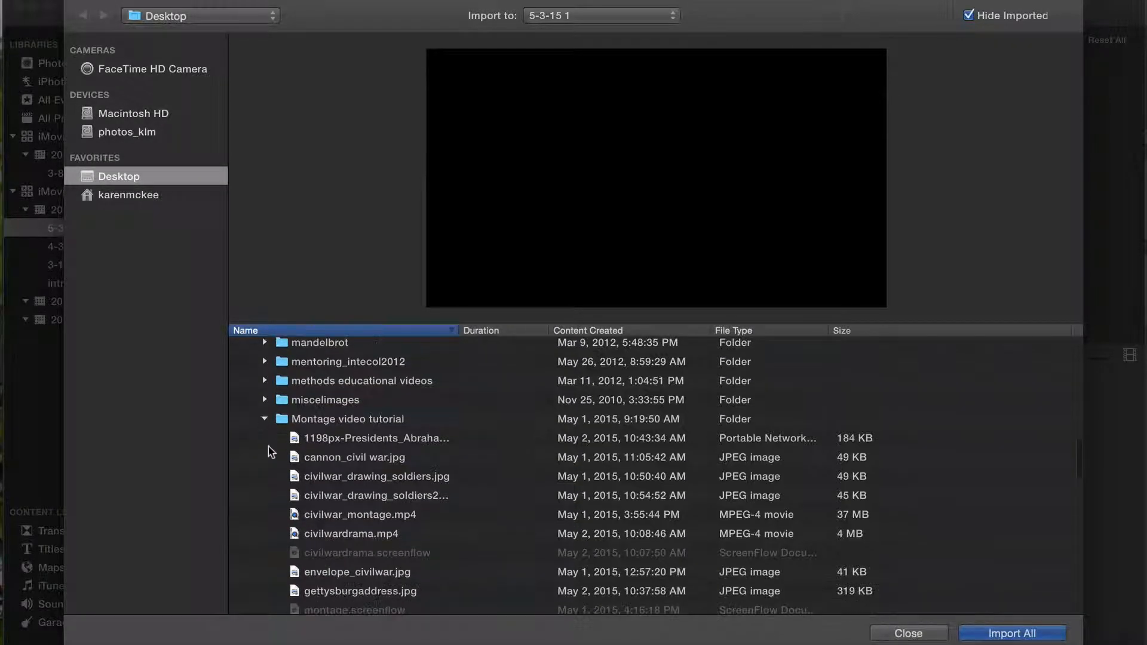
click(319, 439)
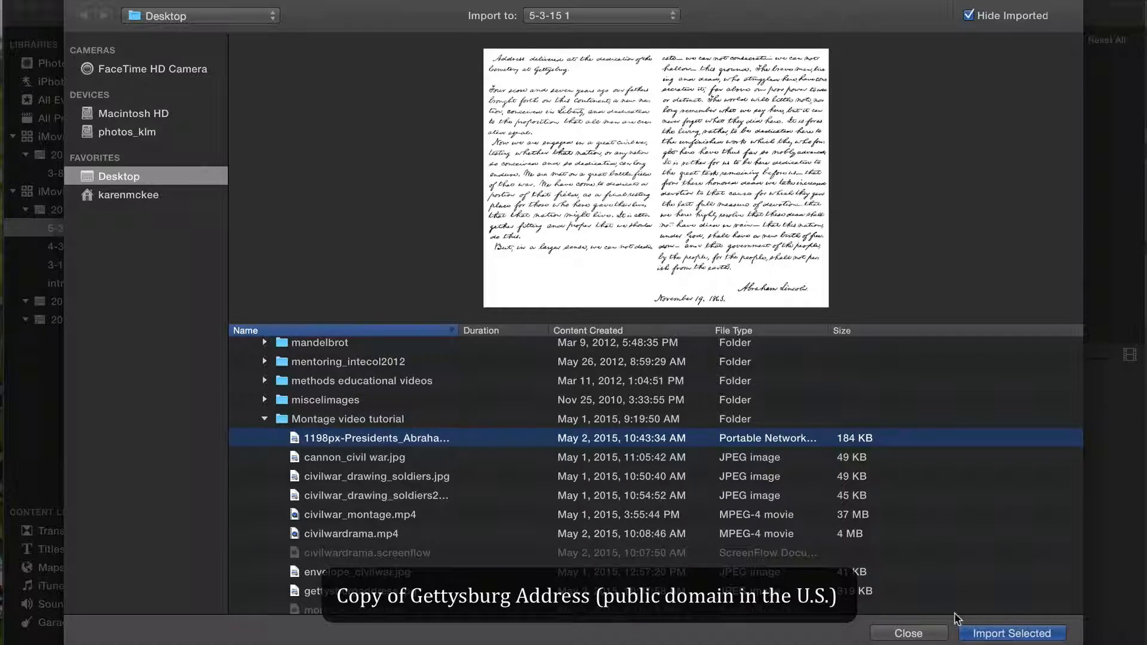
click(1008, 634)
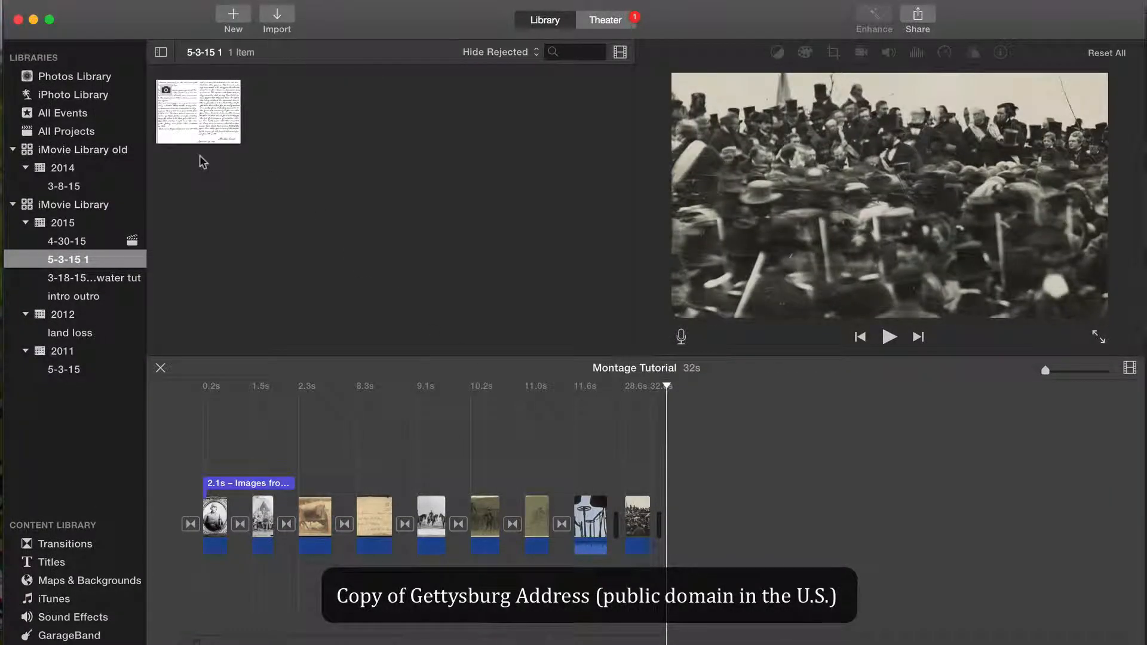
Step: Append the Gettysburg Address image to the movie with a Ken Burns pan from its opening lines down to the signature, and play it
click(200, 122)
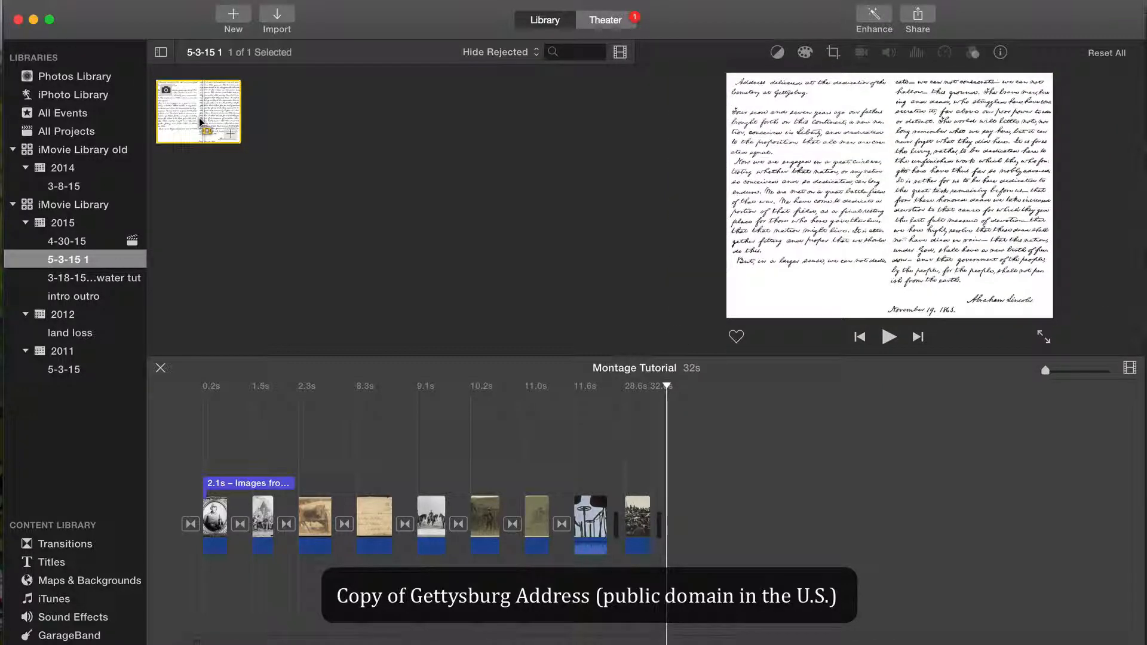
click(231, 134)
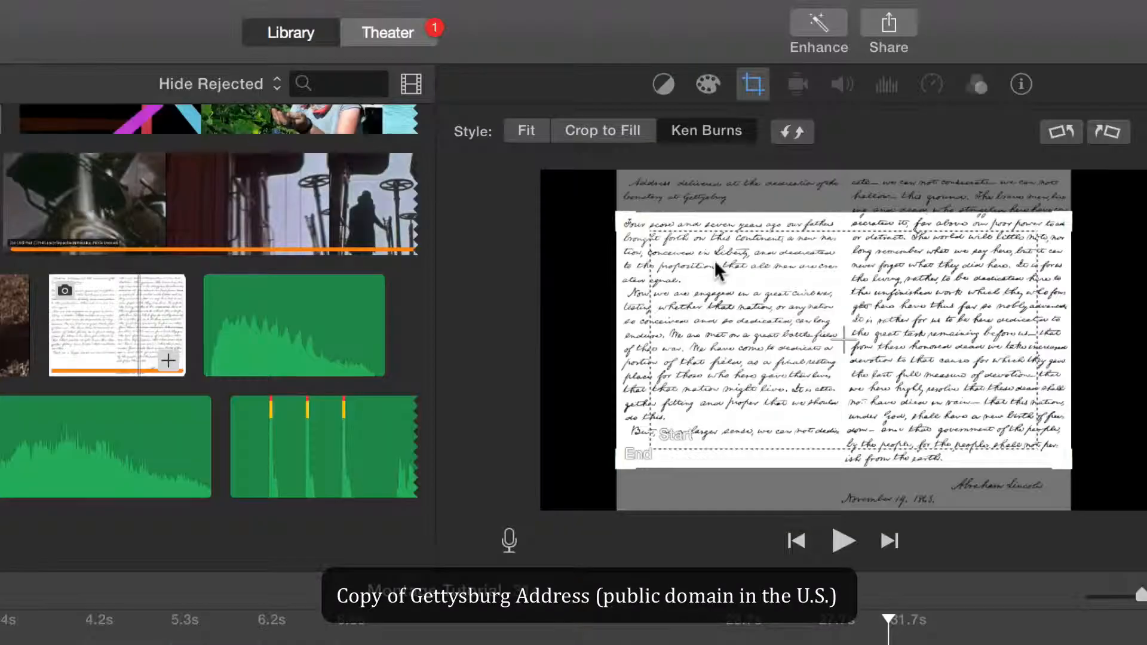
click(715, 263)
drag(715, 260, 686, 202)
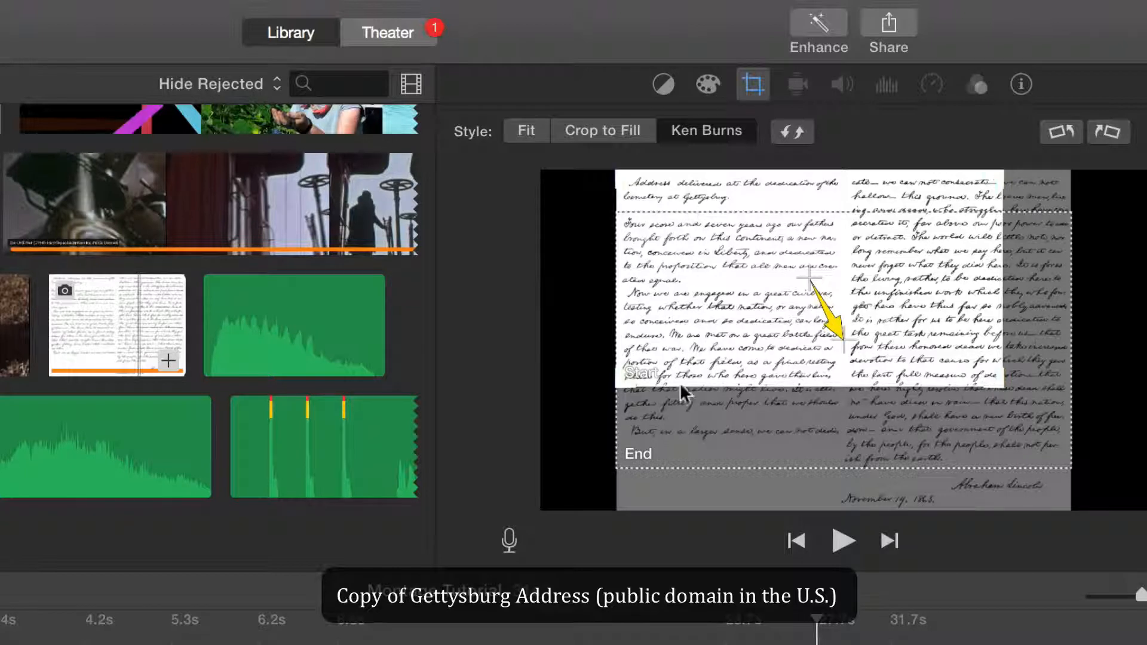
click(680, 406)
drag(691, 413, 700, 465)
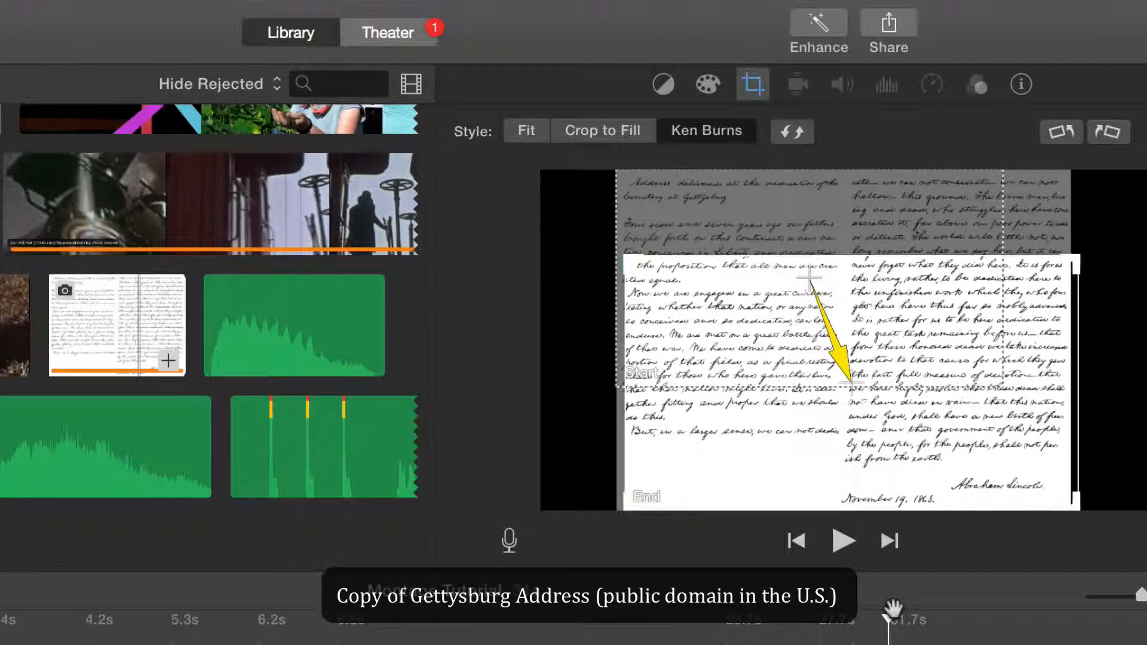
drag(893, 608, 824, 621)
key(space)
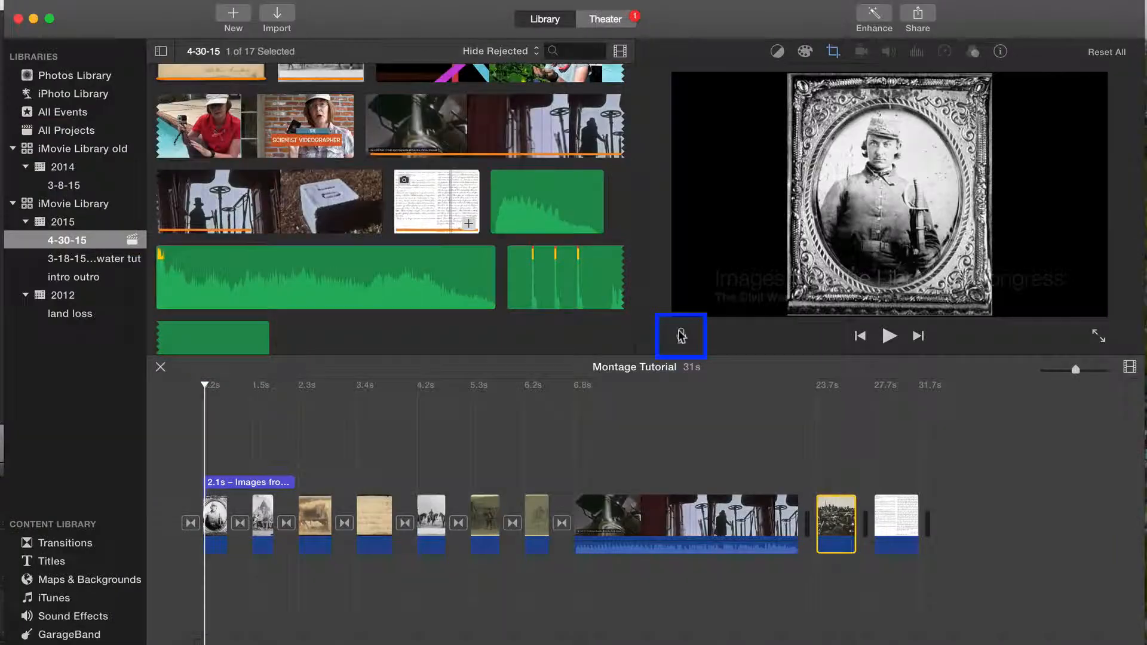
Step: Record a voiceover about 4.3 s long from the start of the movie
click(681, 336)
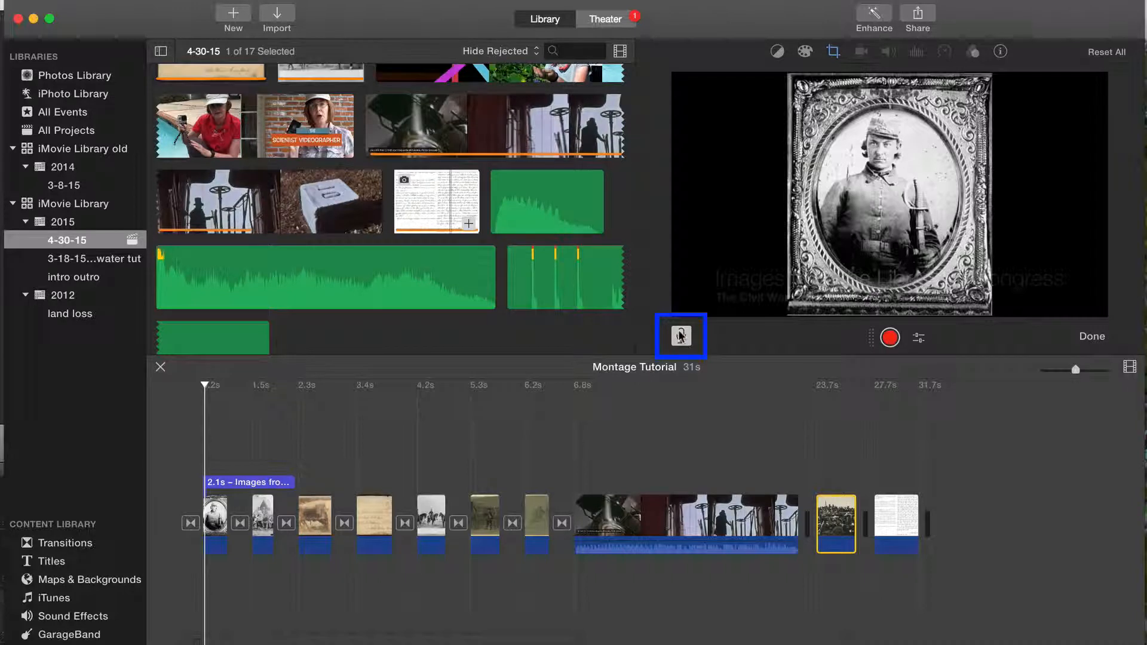
click(890, 337)
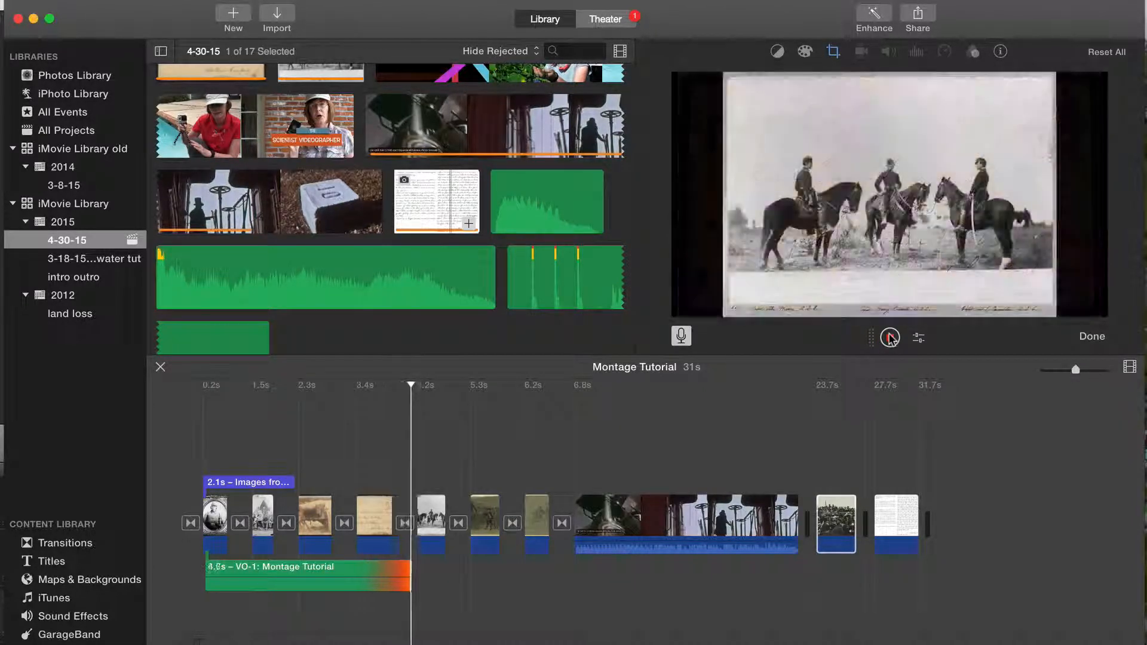
click(890, 338)
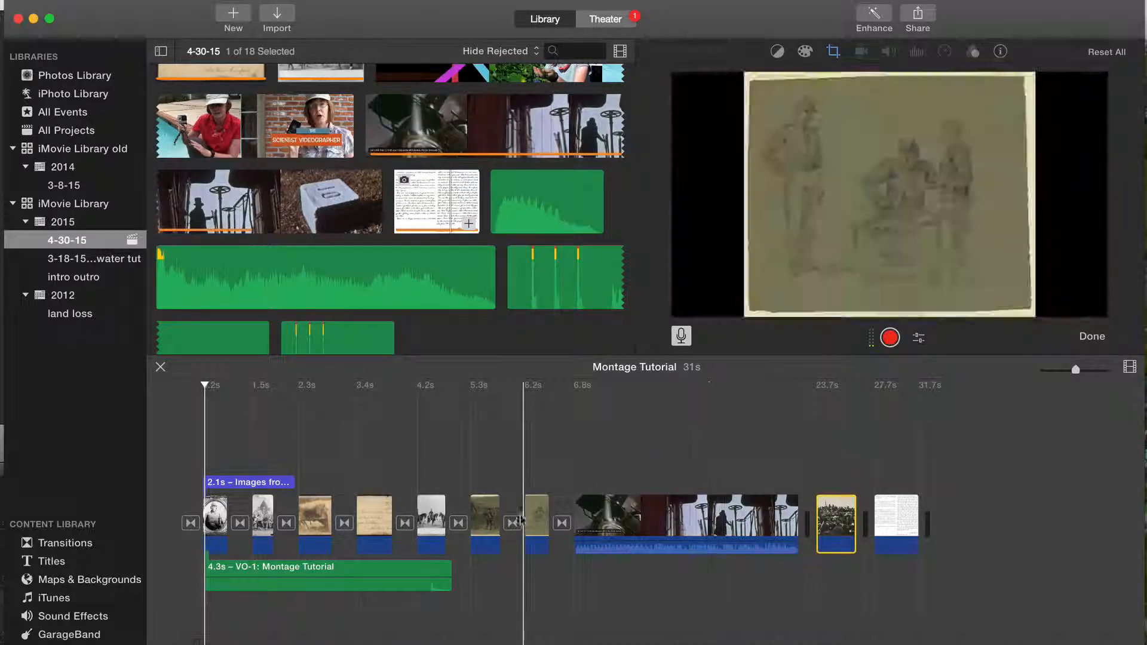
Step: Set the volume of the VO-1 voiceover clip to 99%, leaving the lowering of other clips' volume enabled
click(387, 572)
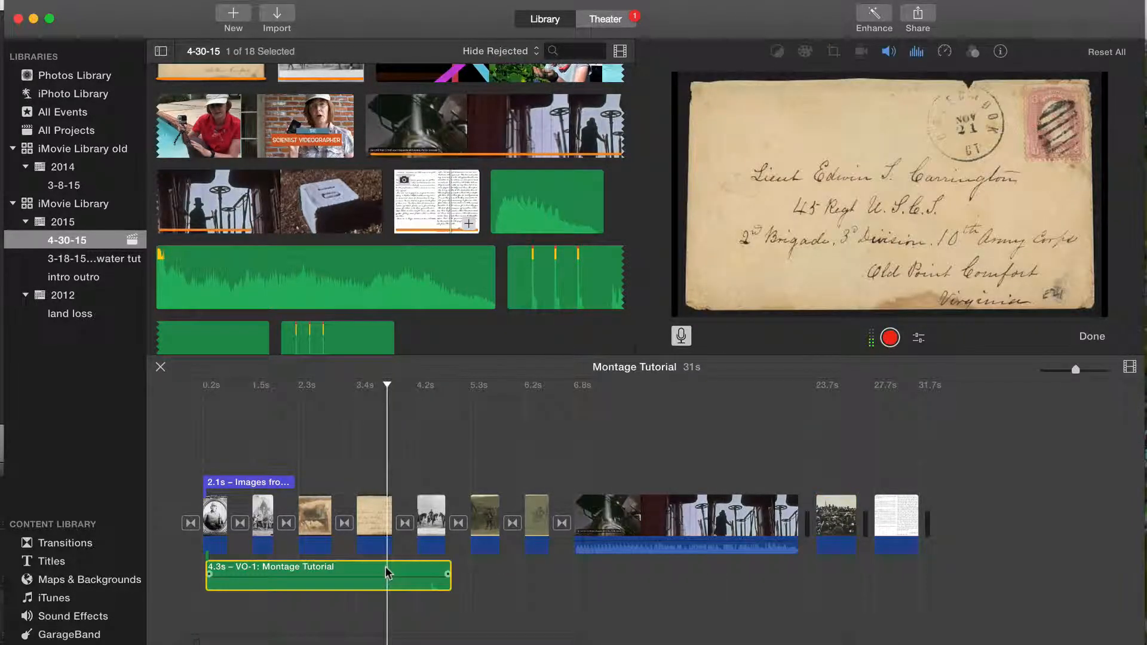
click(888, 52)
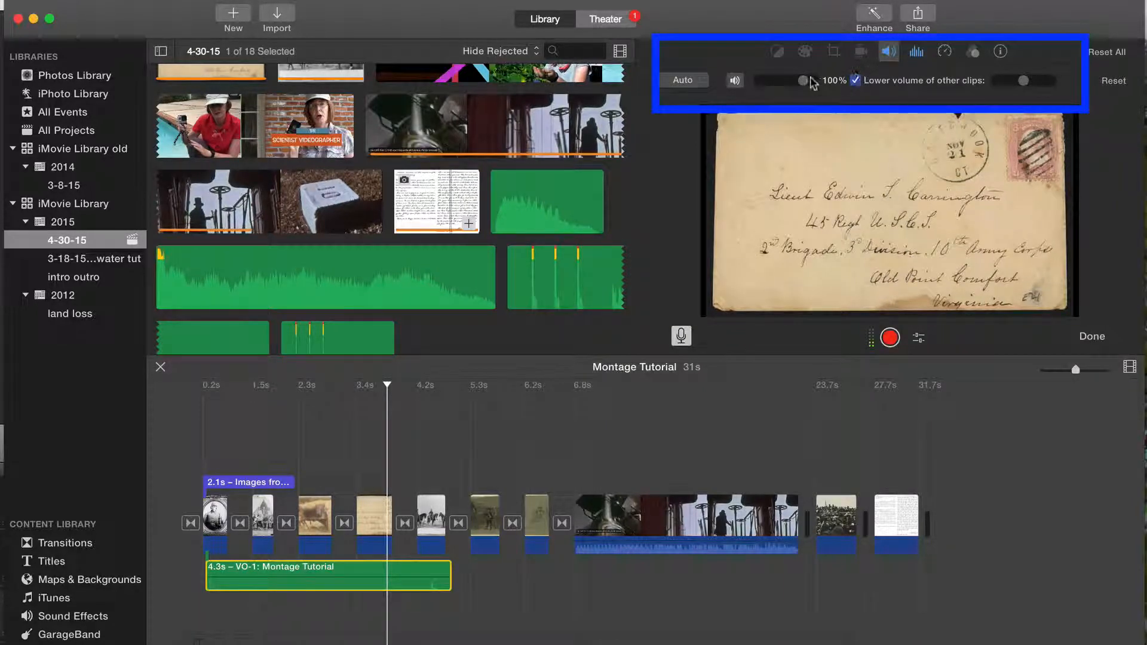
drag(803, 83, 801, 76)
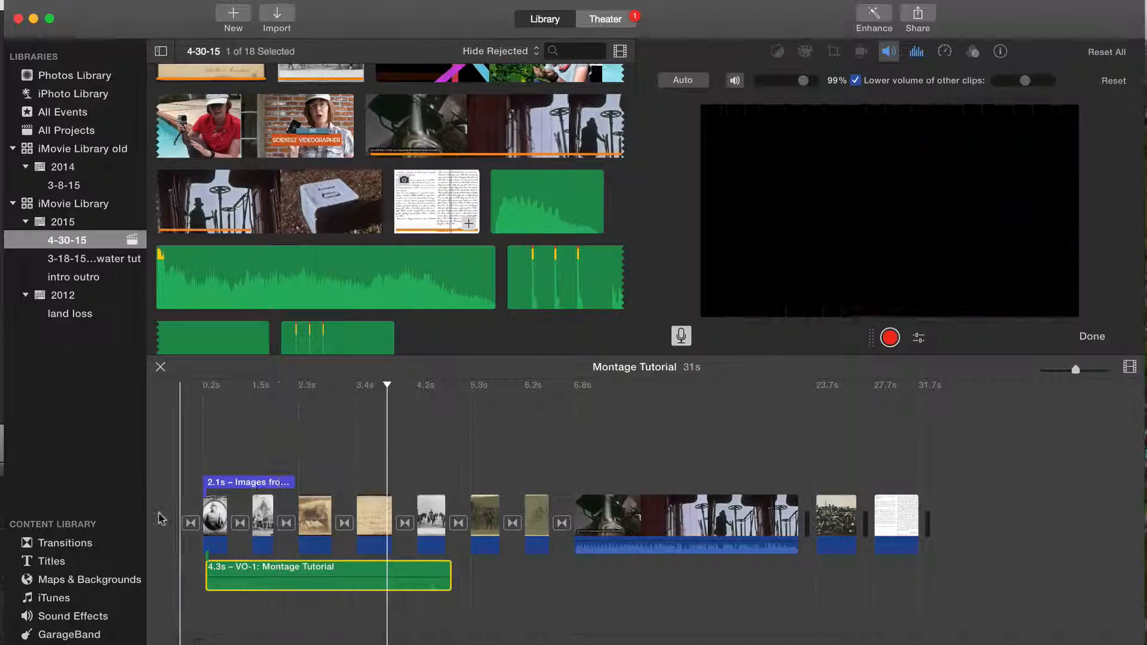
Step: Browse the Jingles category of the sound effects and preview Acoustic Sunrise
click(72, 618)
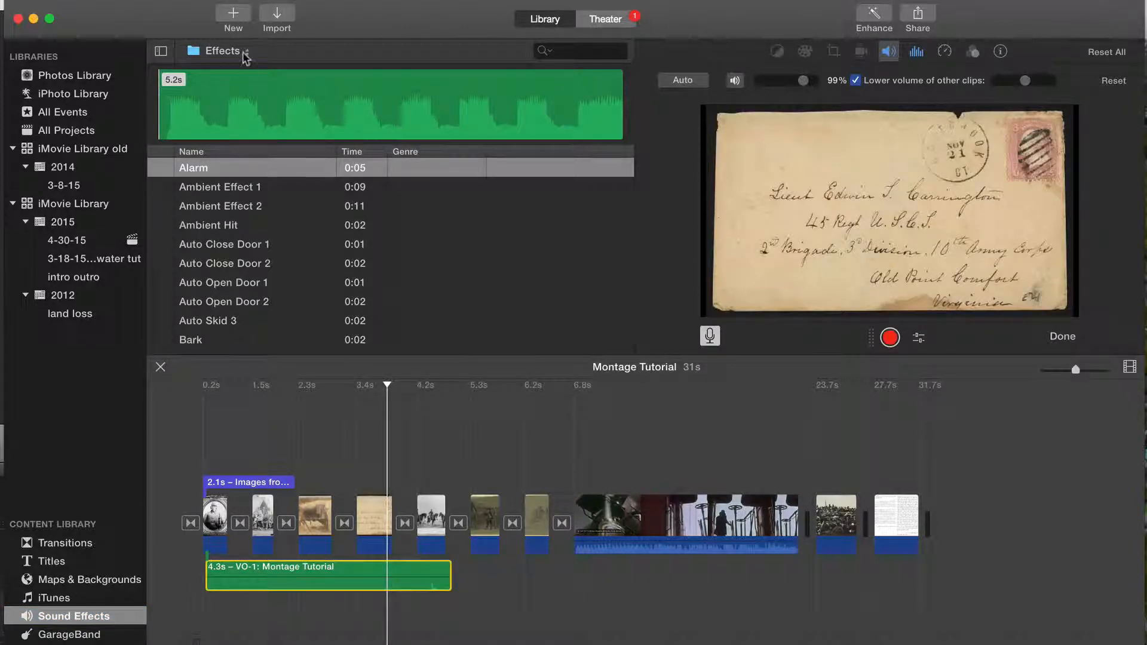
click(223, 51)
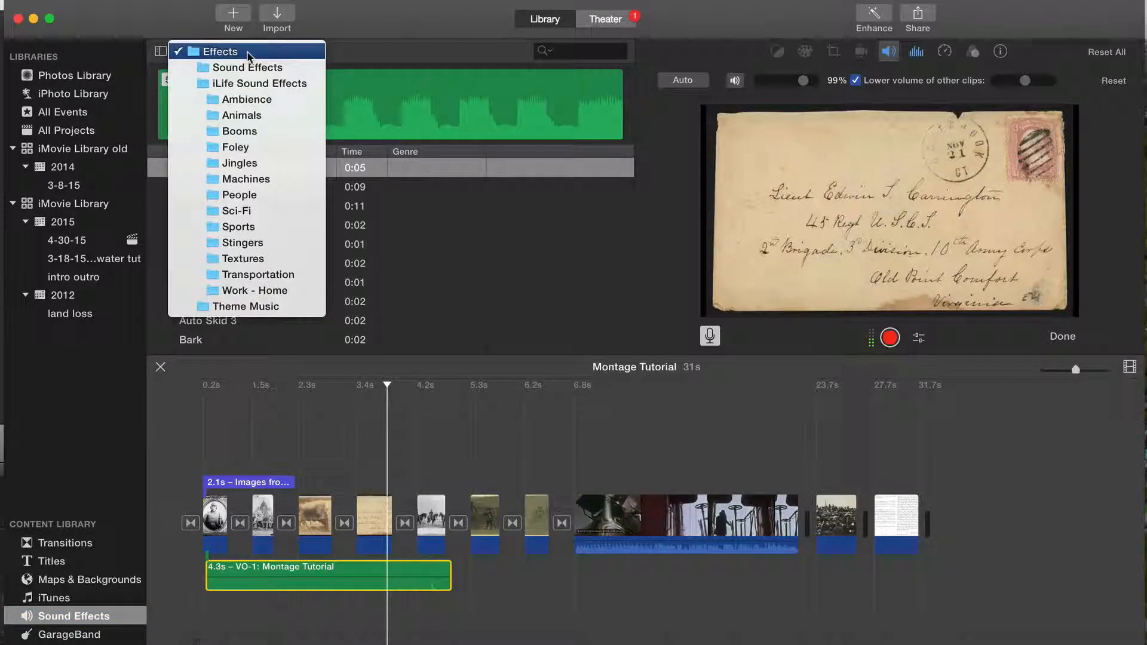
click(239, 163)
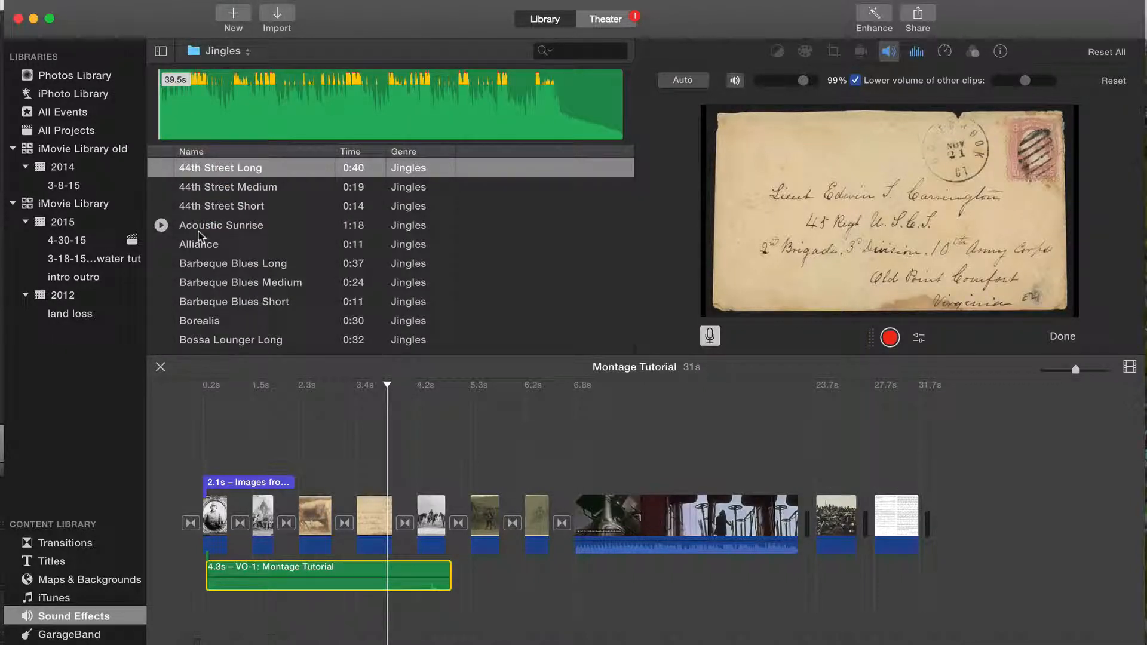
click(162, 225)
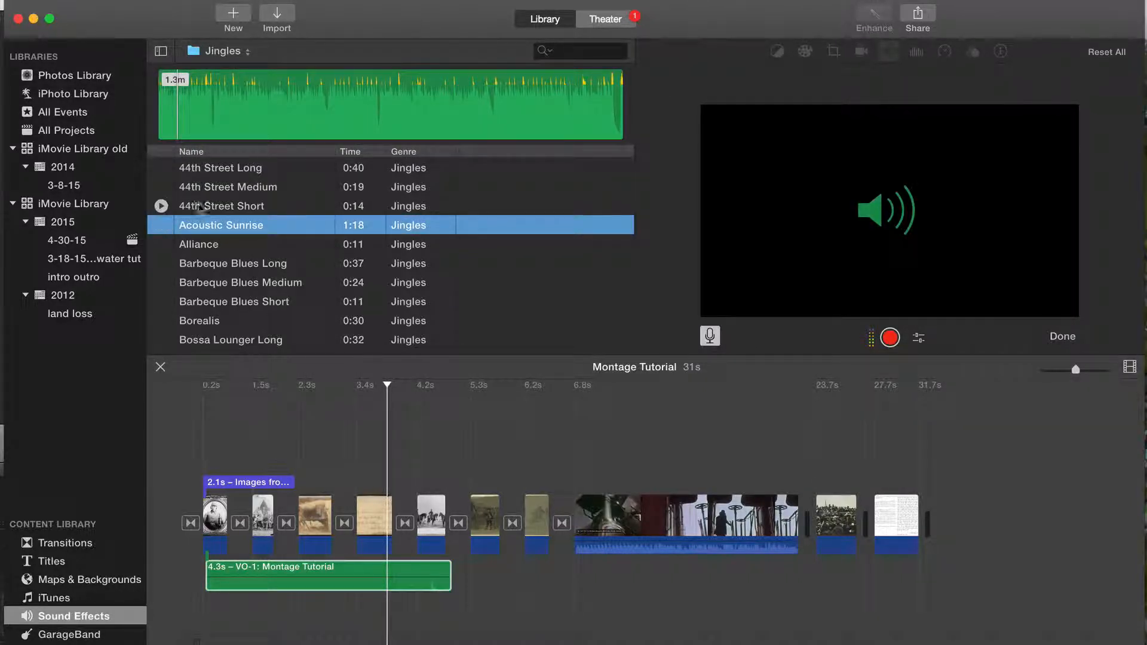
Step: Add the Thunder Roll sound from the Ambience effects beneath the cannon image and trim it to about 1.1 s
click(241, 53)
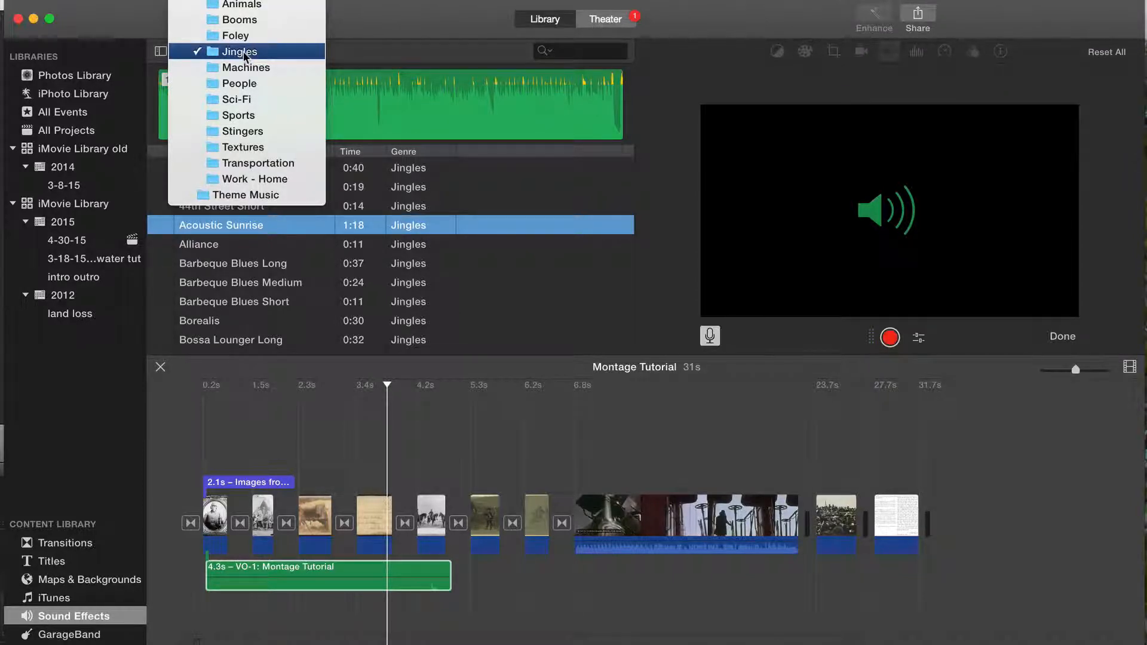
scroll(242, 53, up, 2)
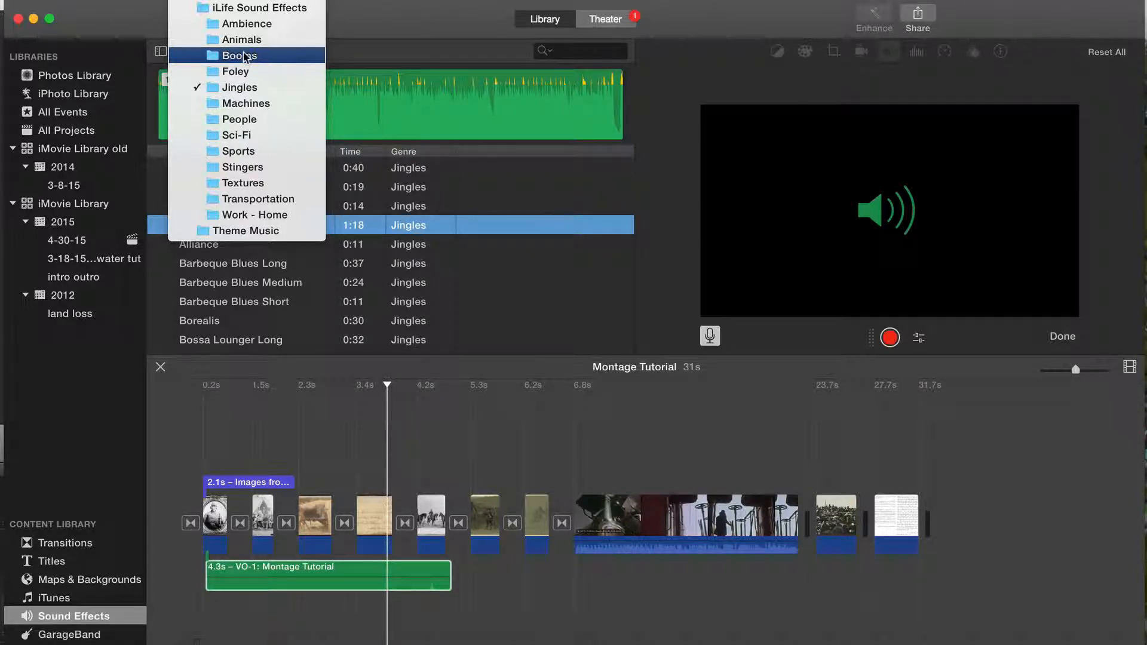
click(243, 24)
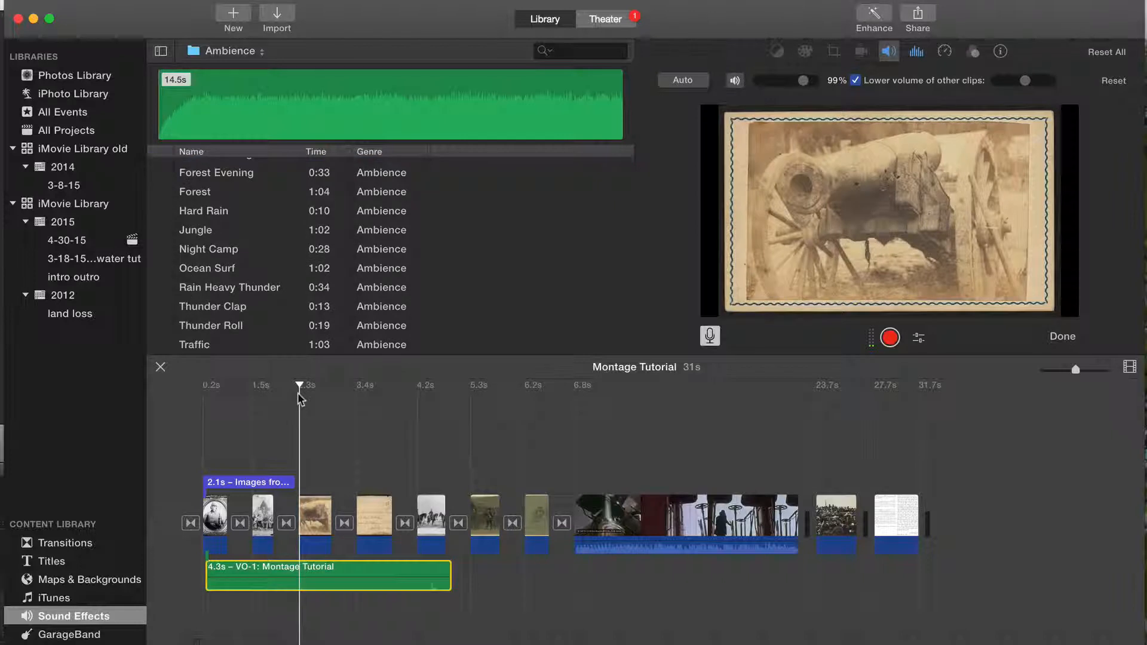
click(197, 327)
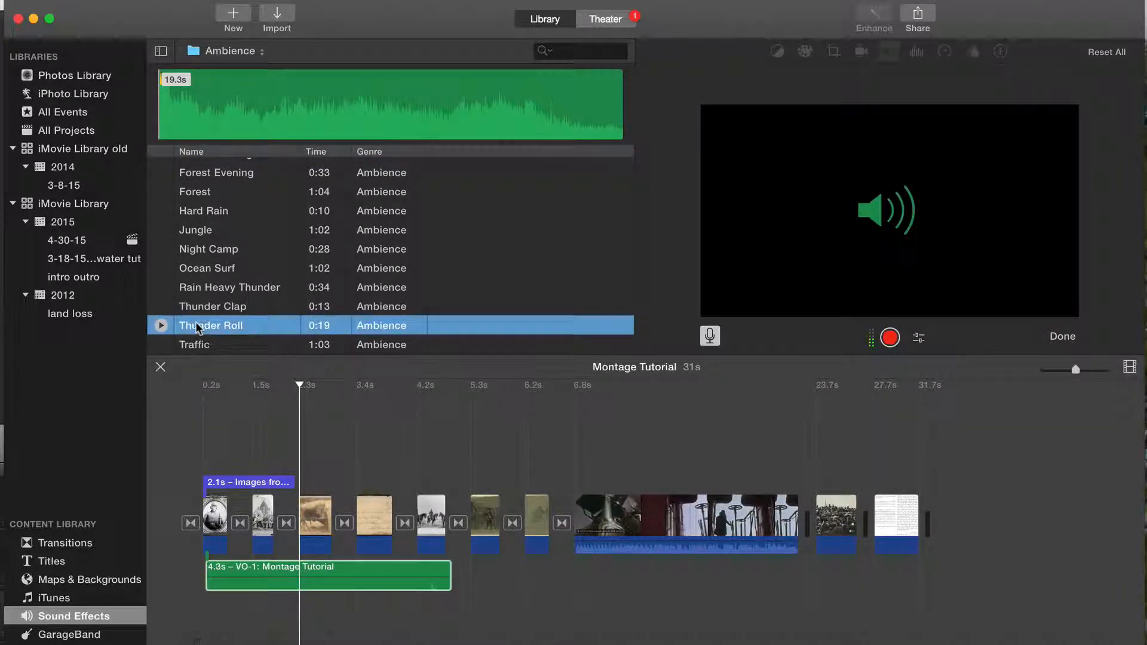
drag(213, 331, 303, 478)
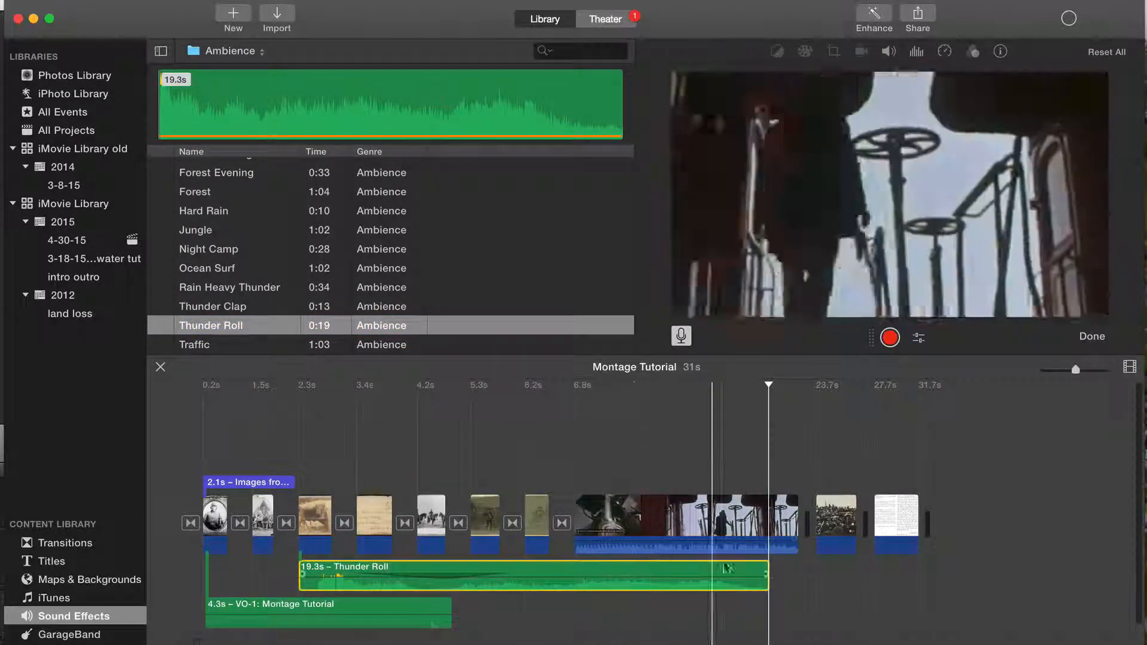
drag(768, 571, 361, 585)
Step: Set the duration of the cannon image to 5.0 s
click(314, 519)
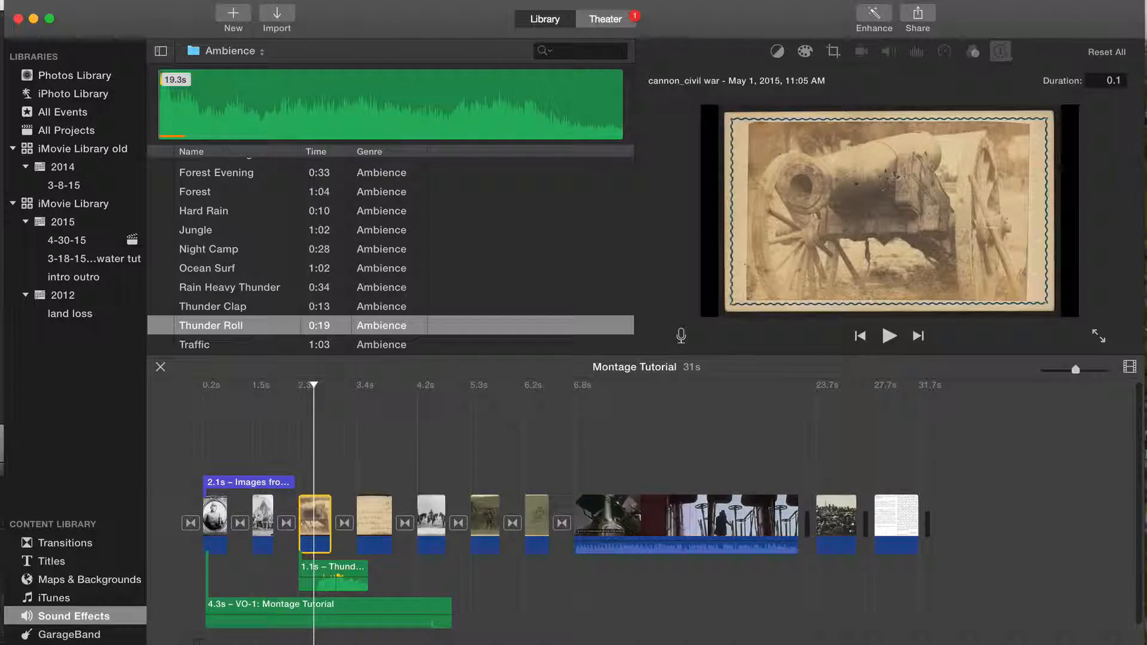
click(1104, 83)
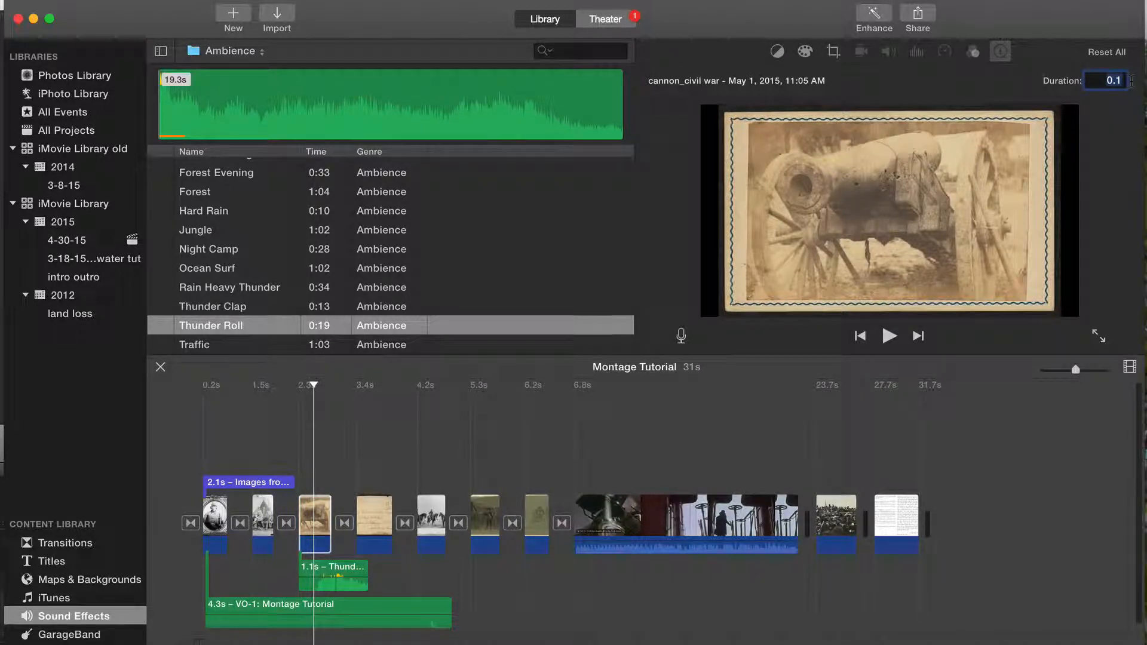
key(Return)
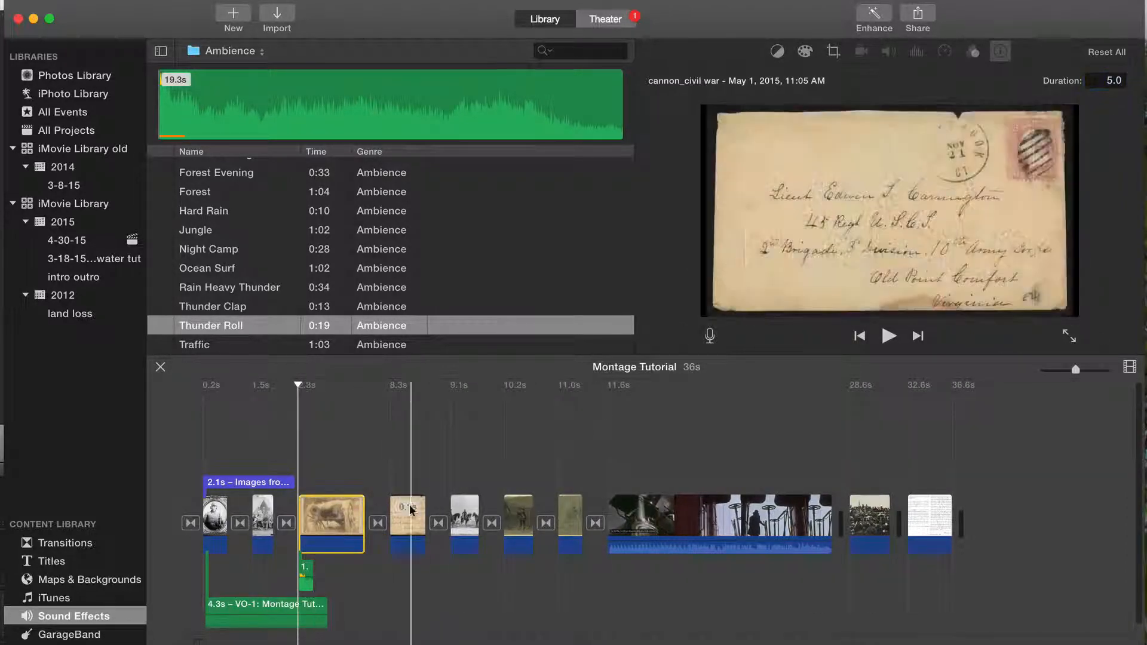
Step: Extend the Thunder Roll clip to about 5.8 s, slightly past the cannon image, and play that section
drag(312, 581, 384, 581)
key(space)
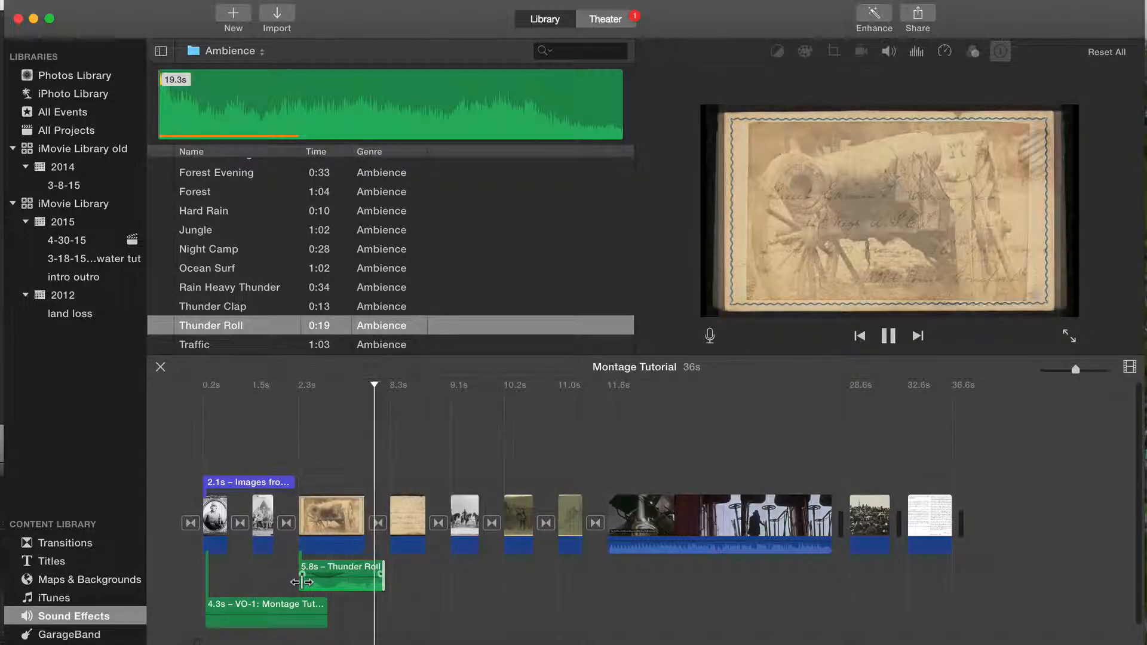
key(space)
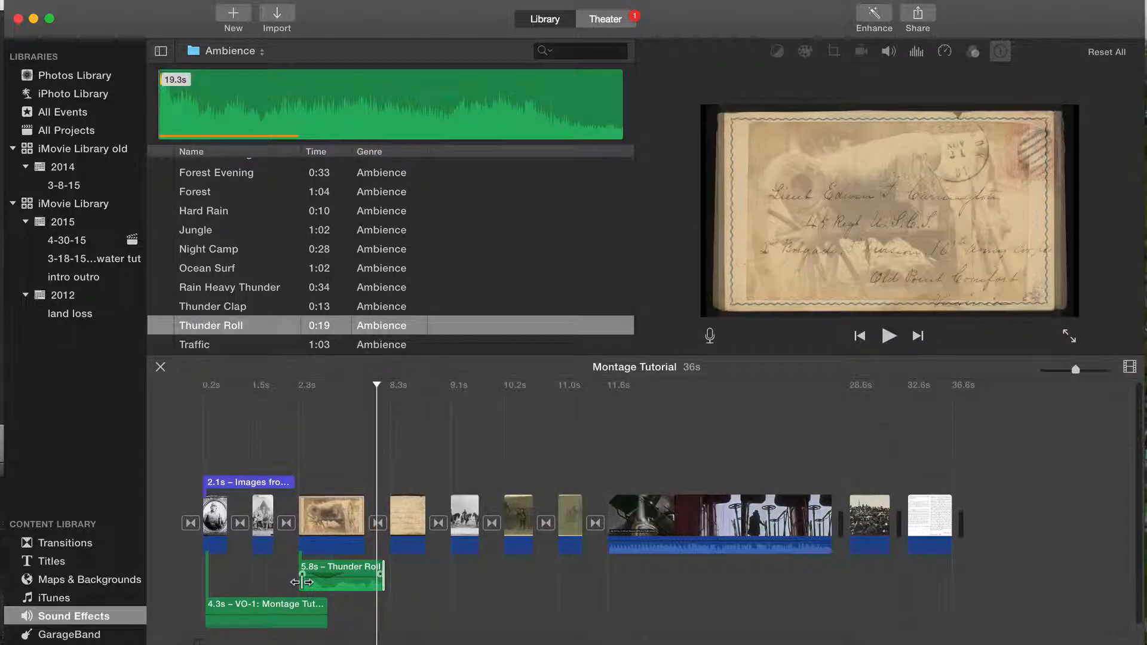